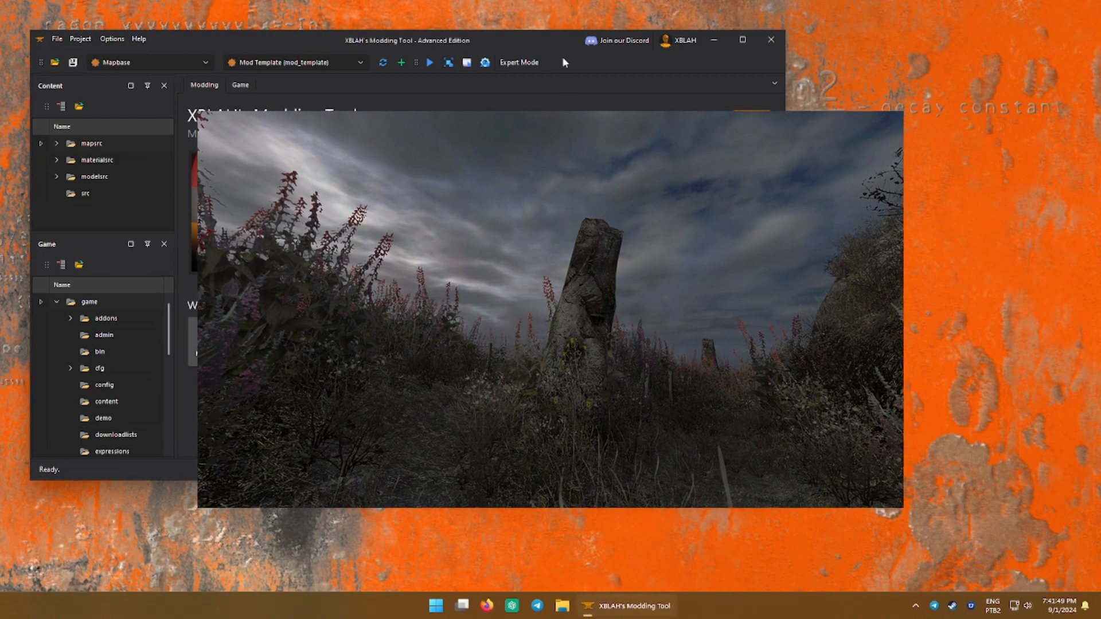
- Maximize the modding tool and start a new file in the Details Editor from the material design tools
click(793, 64)
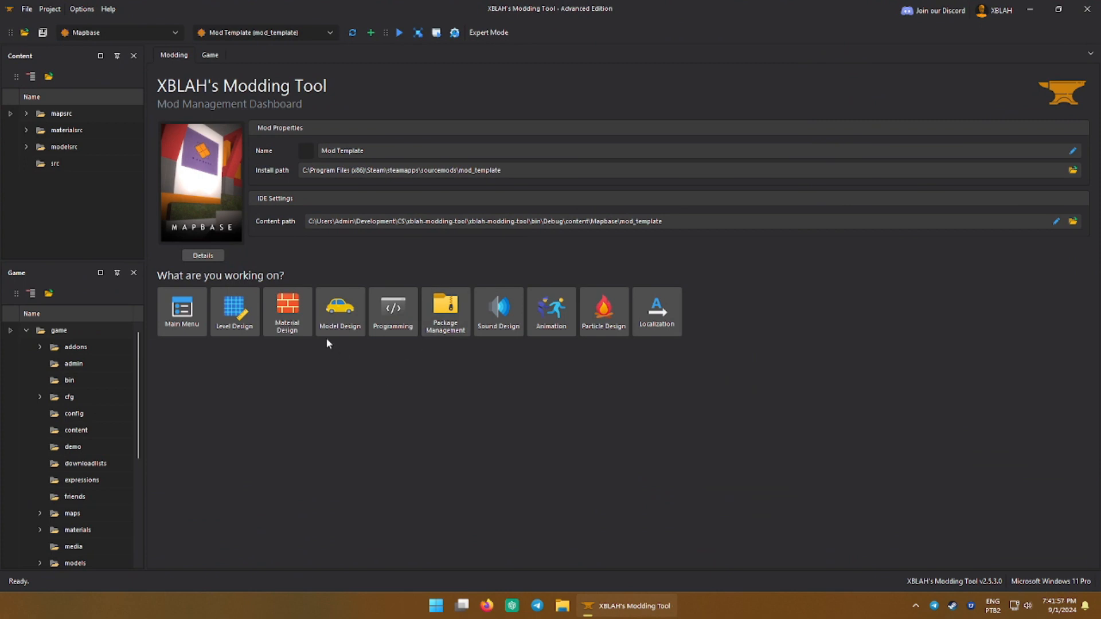
click(287, 309)
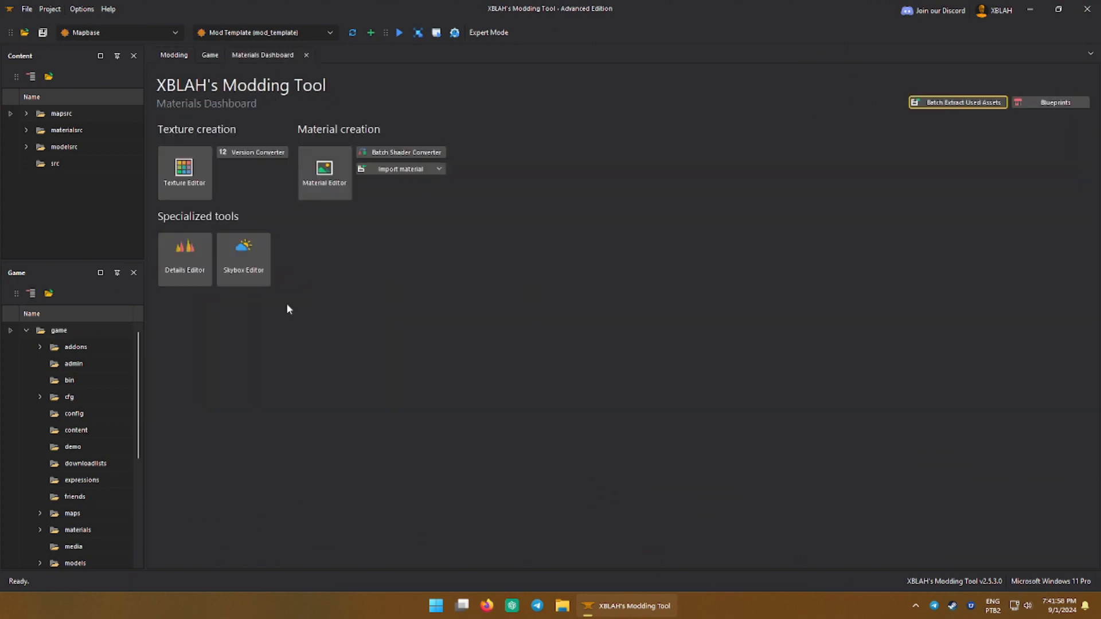
click(194, 266)
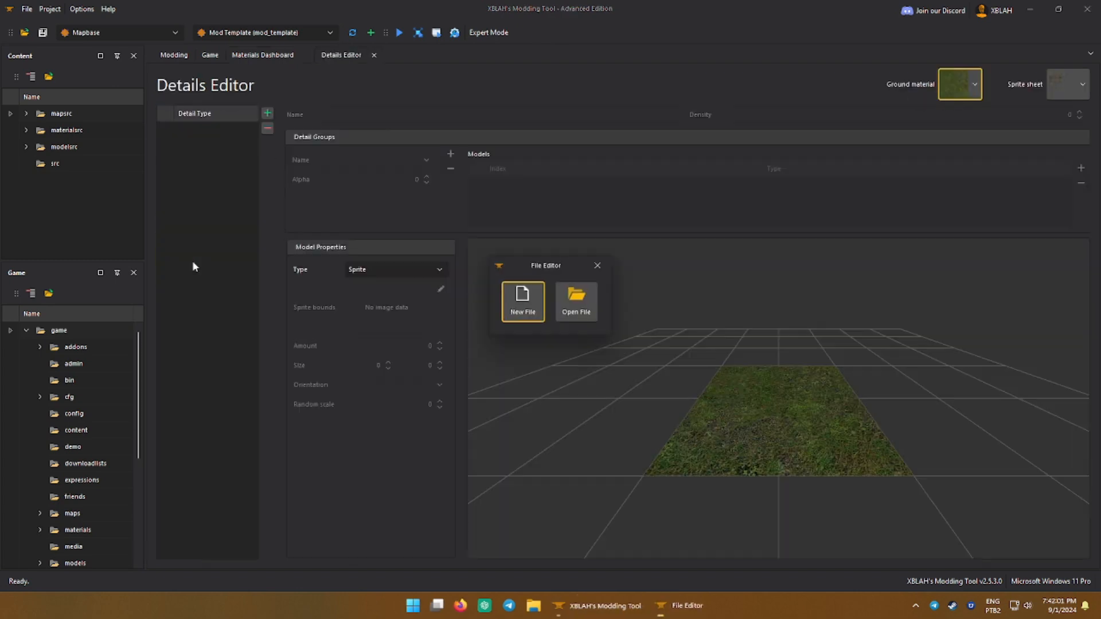
click(526, 303)
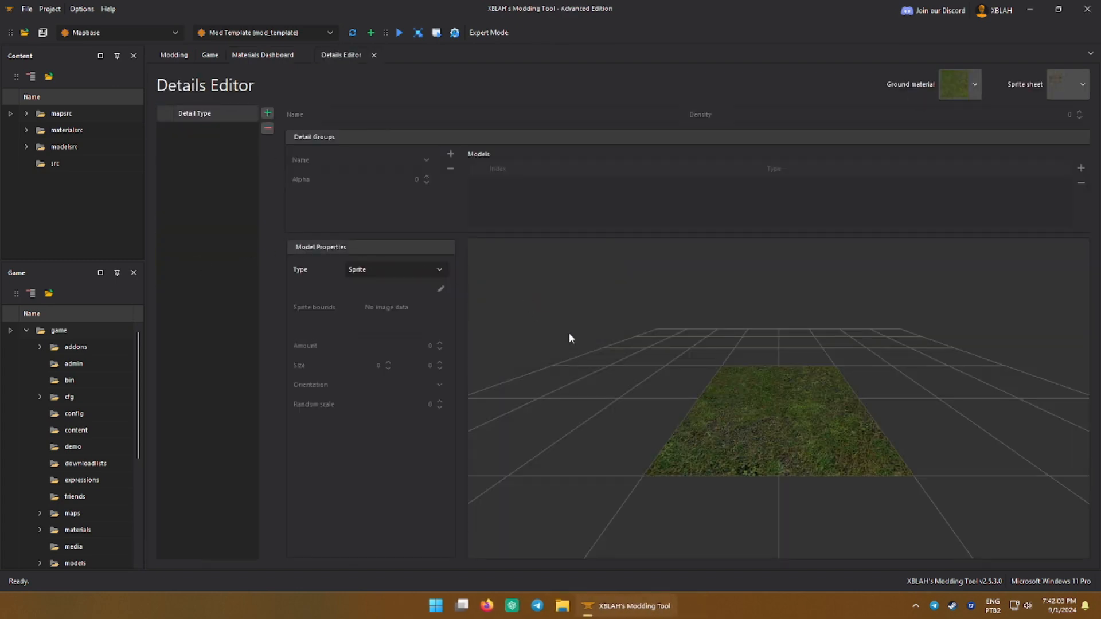
drag(759, 456, 798, 444)
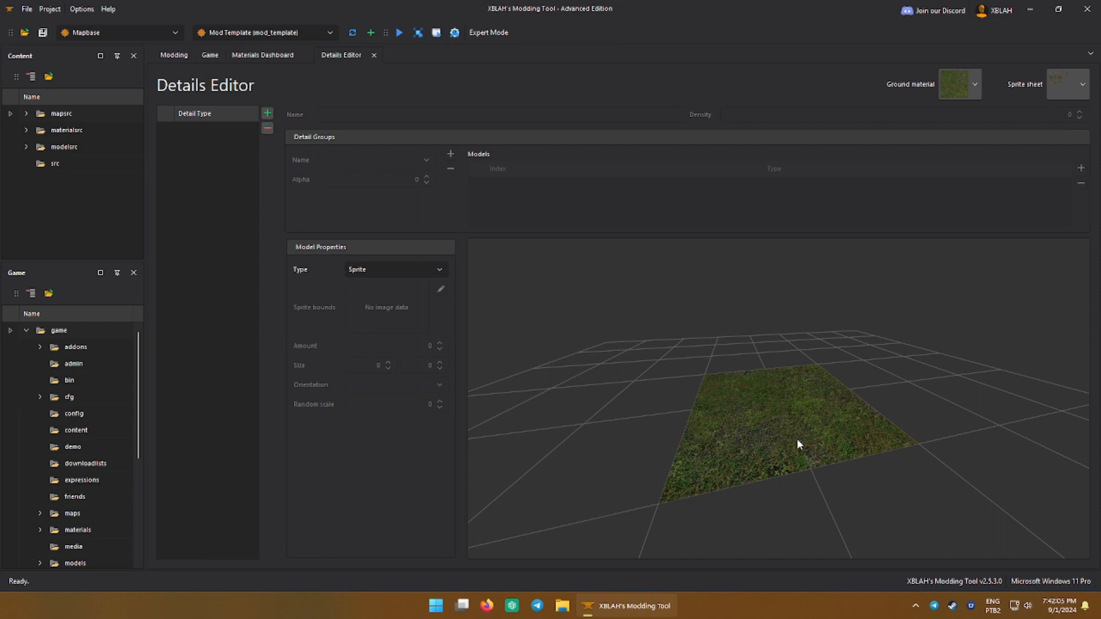
- Create a new sprite sheet for the details file and import spritesheet.png into it
click(1067, 98)
click(924, 119)
click(1059, 76)
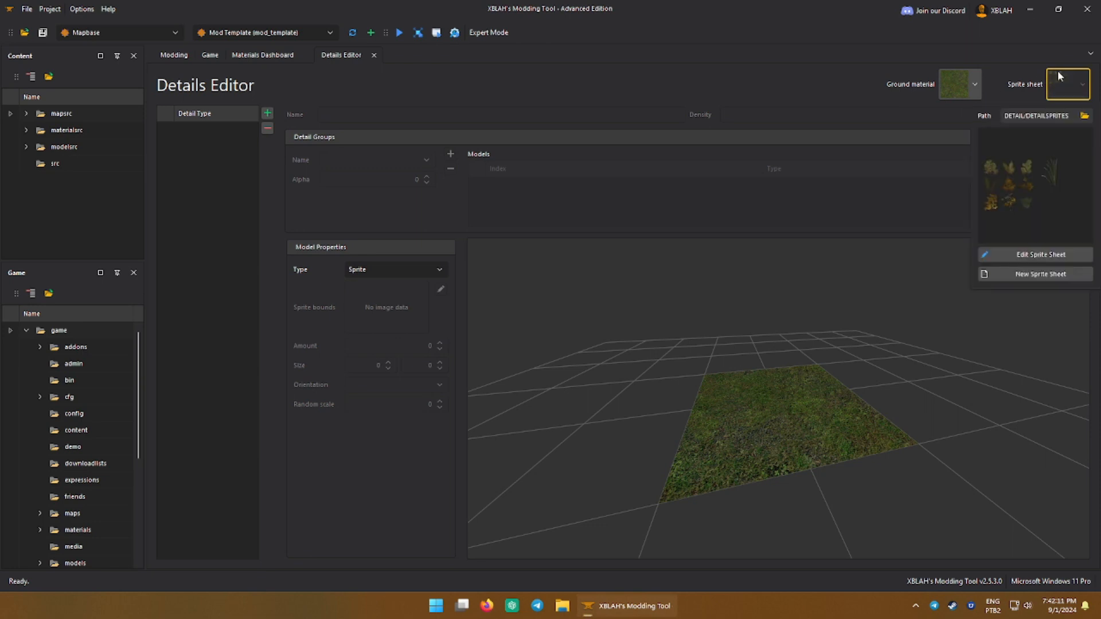
click(1052, 274)
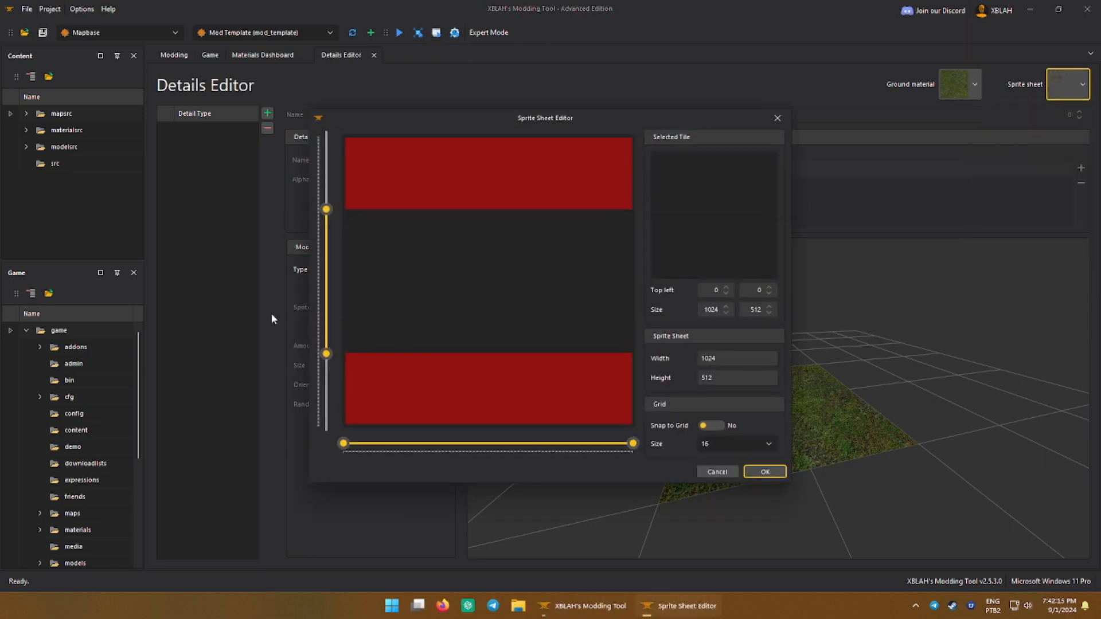
drag(326, 209, 330, 182)
right_click(726, 206)
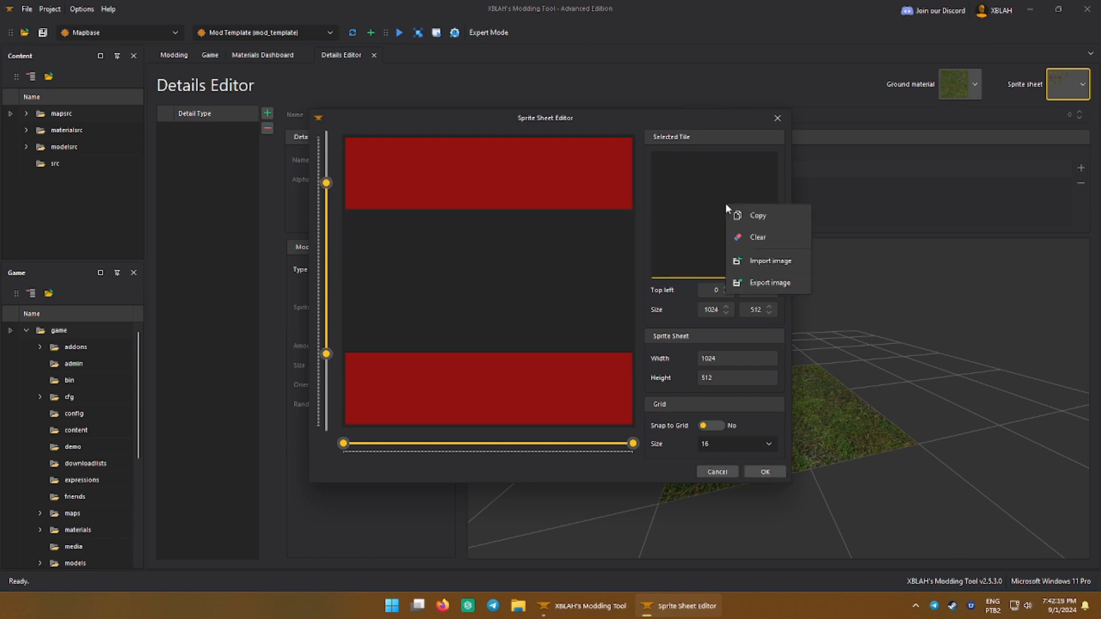
click(765, 263)
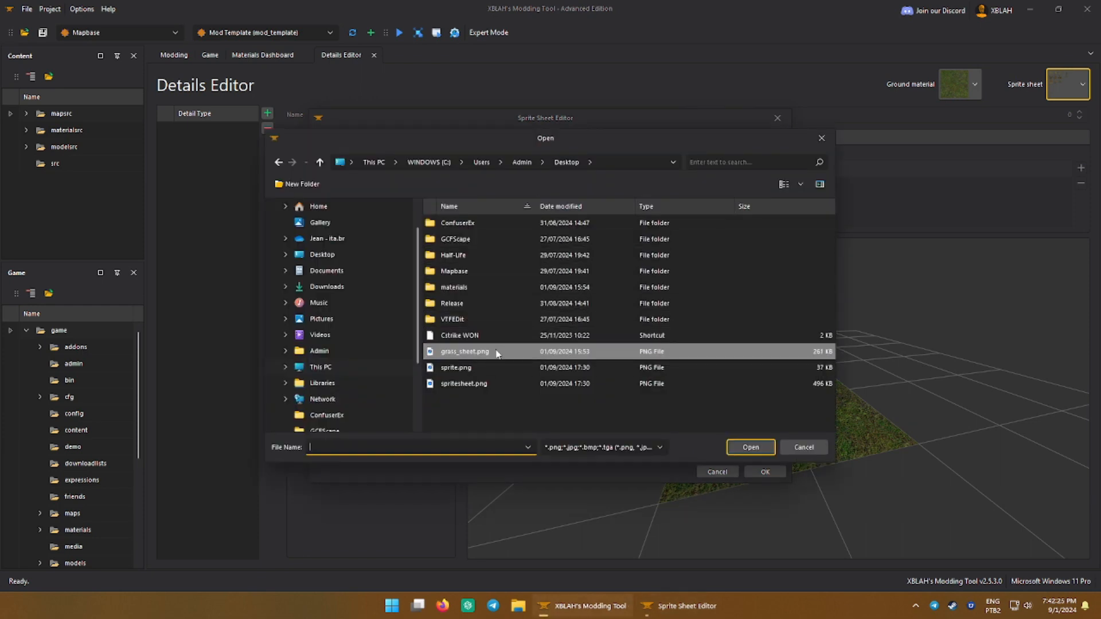
click(492, 384)
click(745, 448)
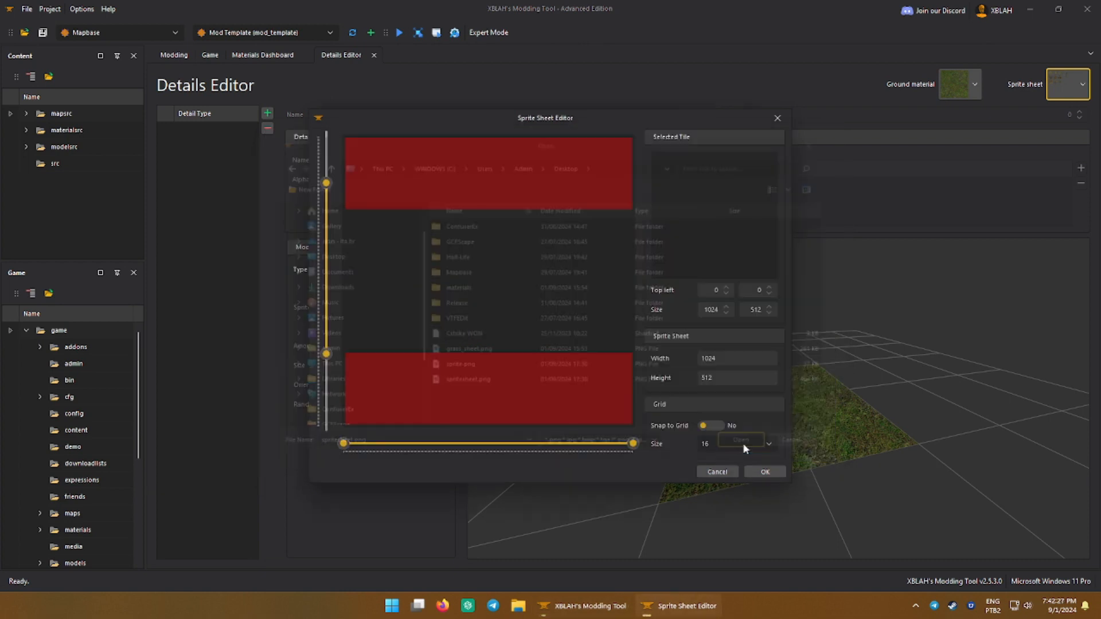
- Select the grass tile at about 484, 384 with a size of about 140 × 128 and clear its image
drag(329, 185, 336, 317)
drag(343, 443, 478, 437)
drag(631, 445, 520, 443)
right_click(713, 223)
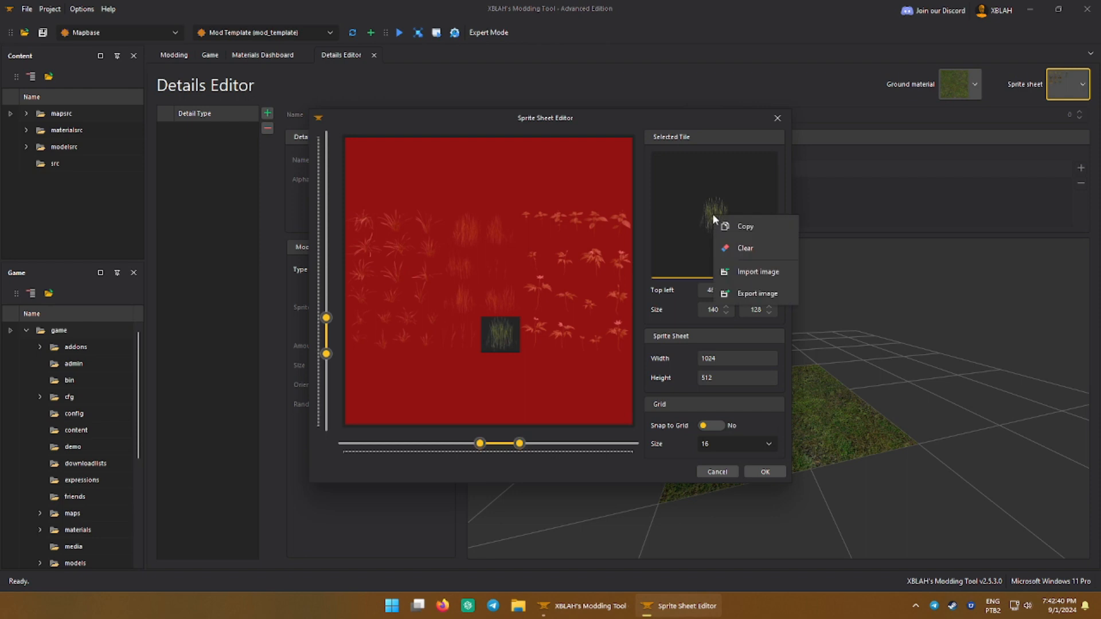
click(730, 246)
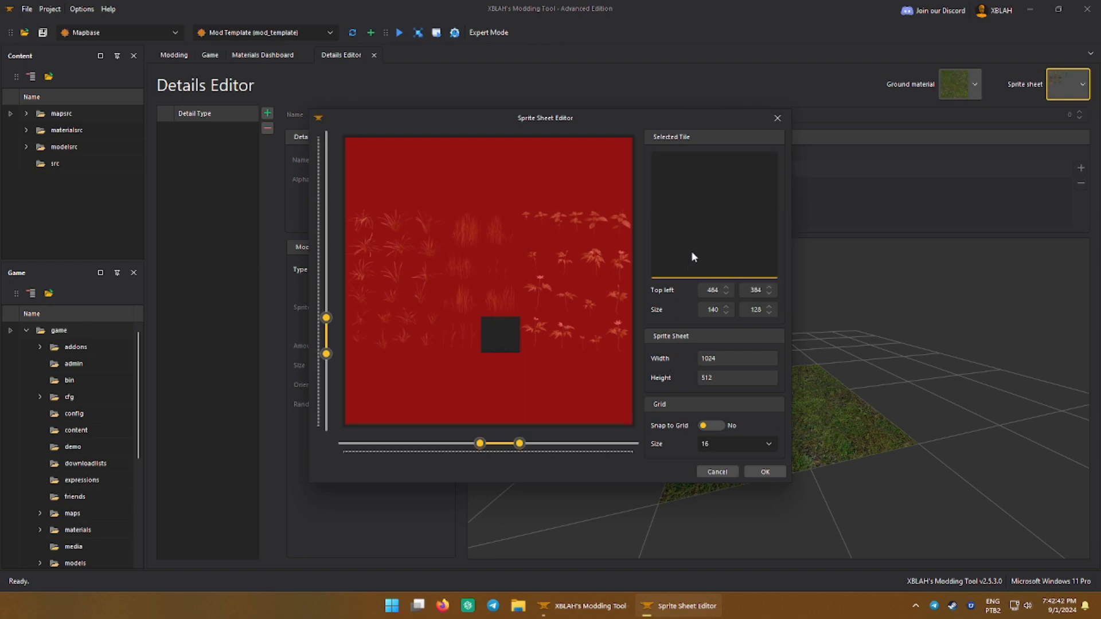
- Import sprite.png into the cleared tile and accept the sprite sheet
right_click(705, 202)
click(745, 259)
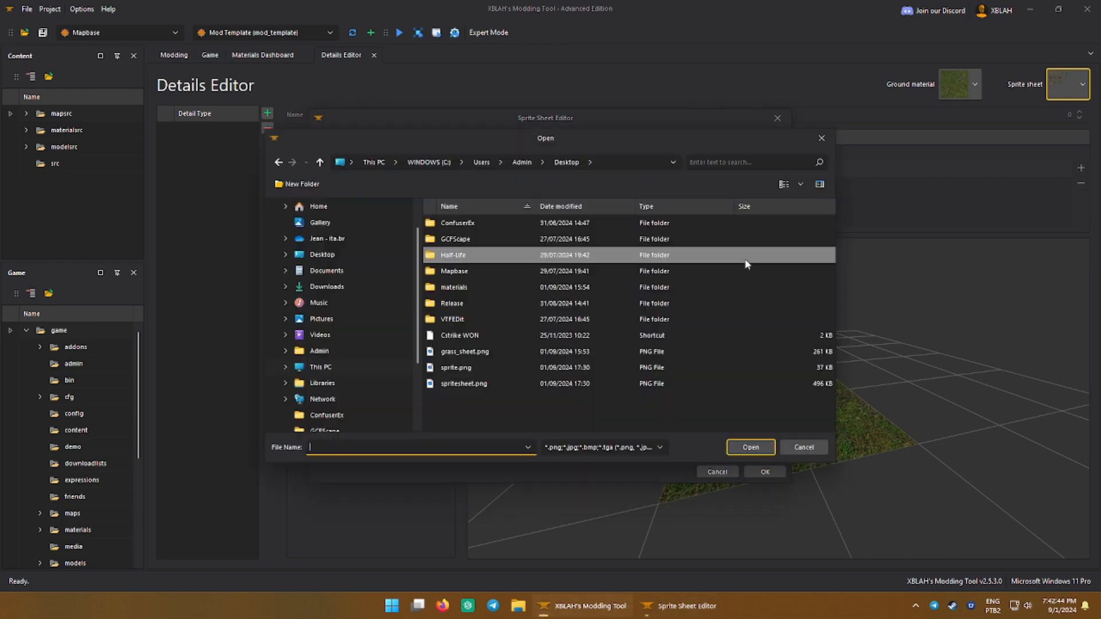
click(600, 372)
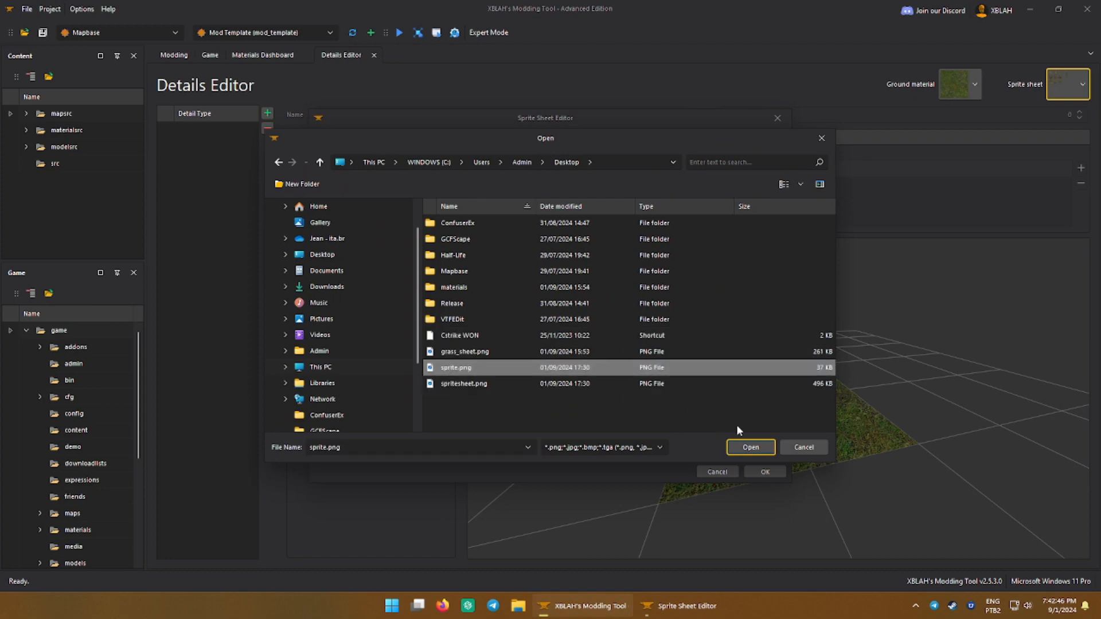
click(749, 448)
click(774, 471)
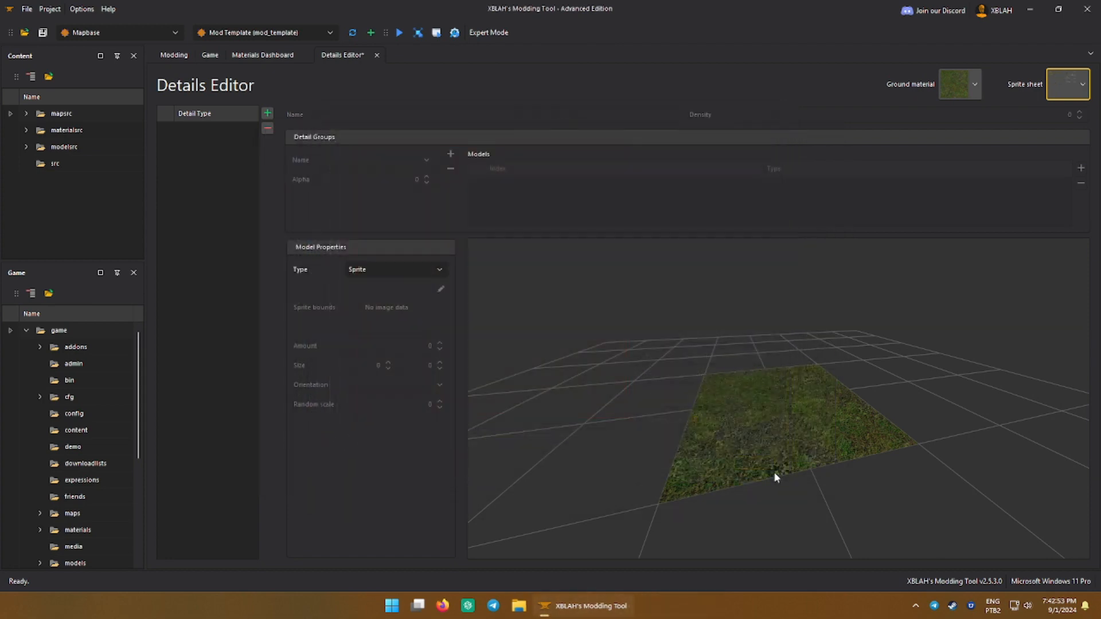
- Add a detail type and name it my_grass01
drag(836, 439, 762, 437)
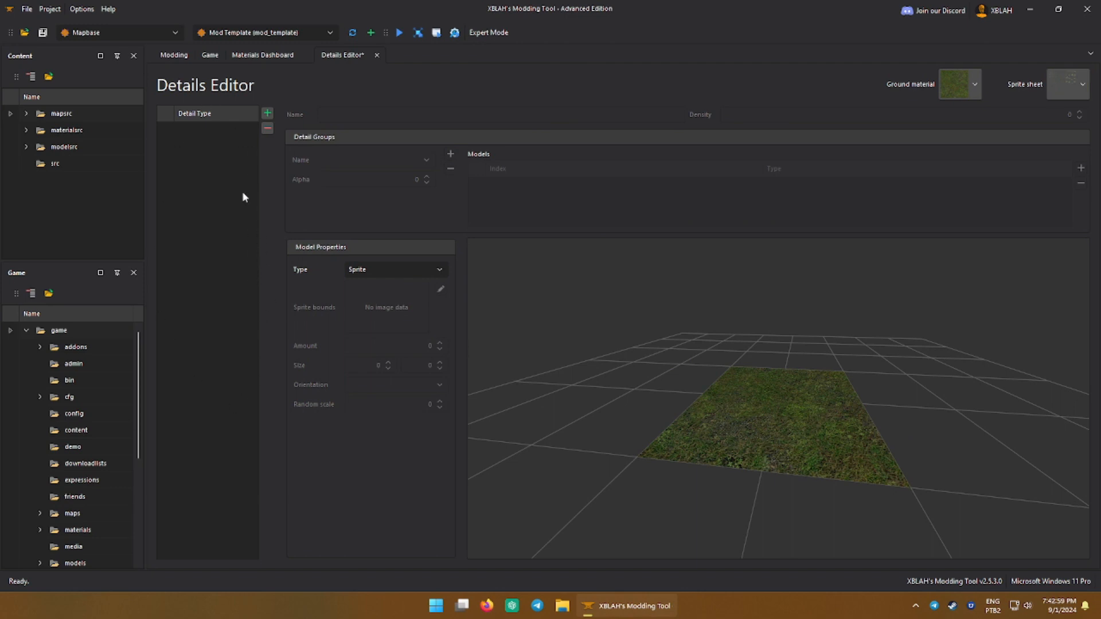
click(267, 114)
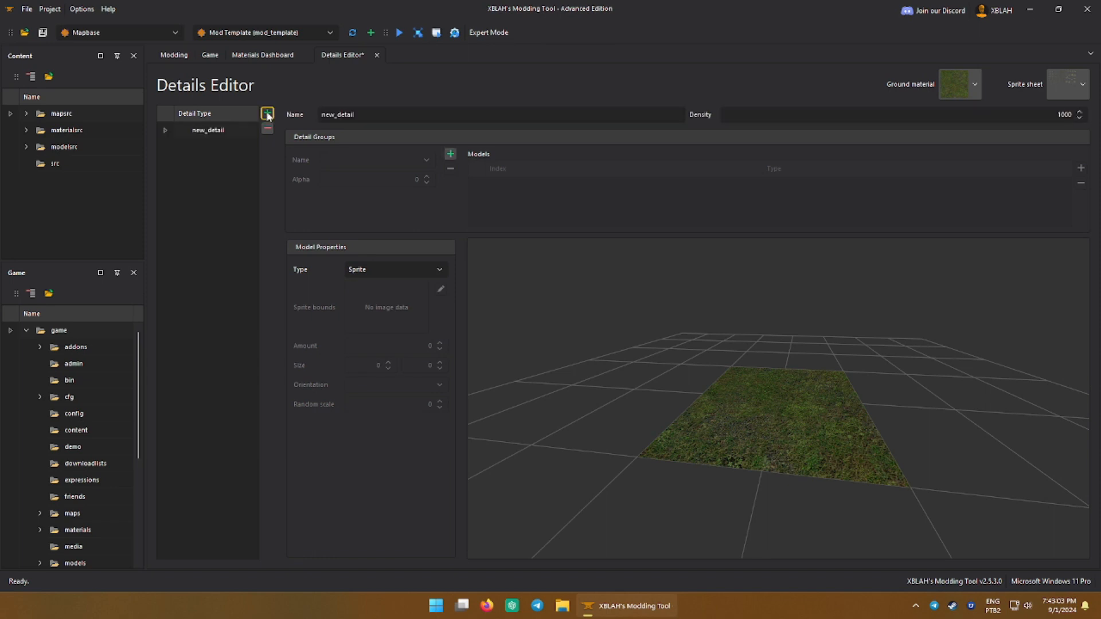
drag(352, 115, 321, 115)
text(my_grass01)
key(Tab)
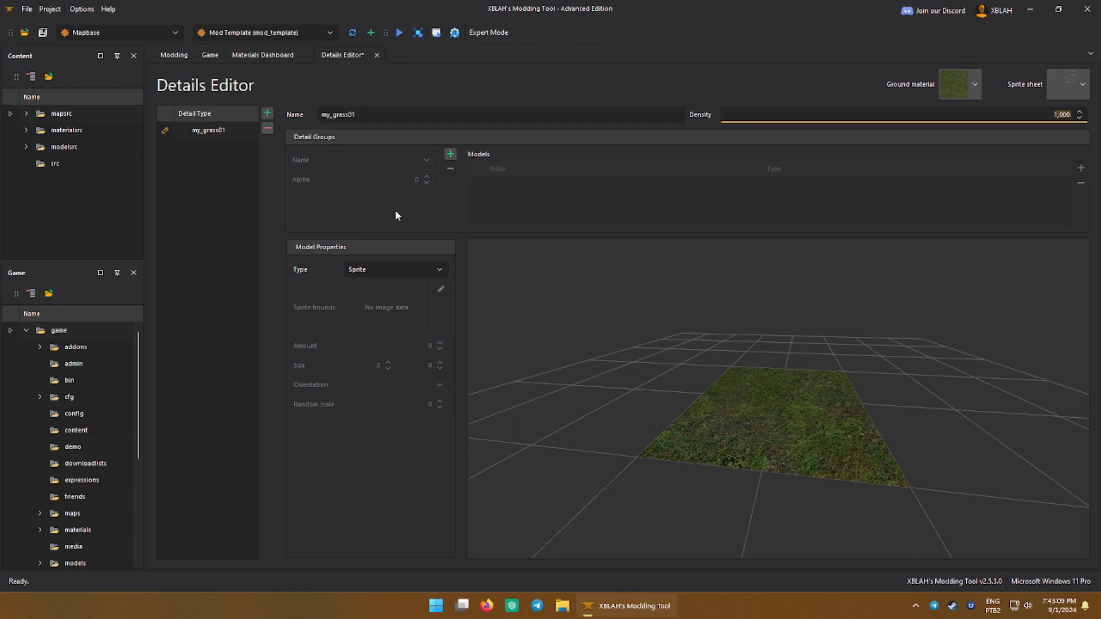
click(533, 292)
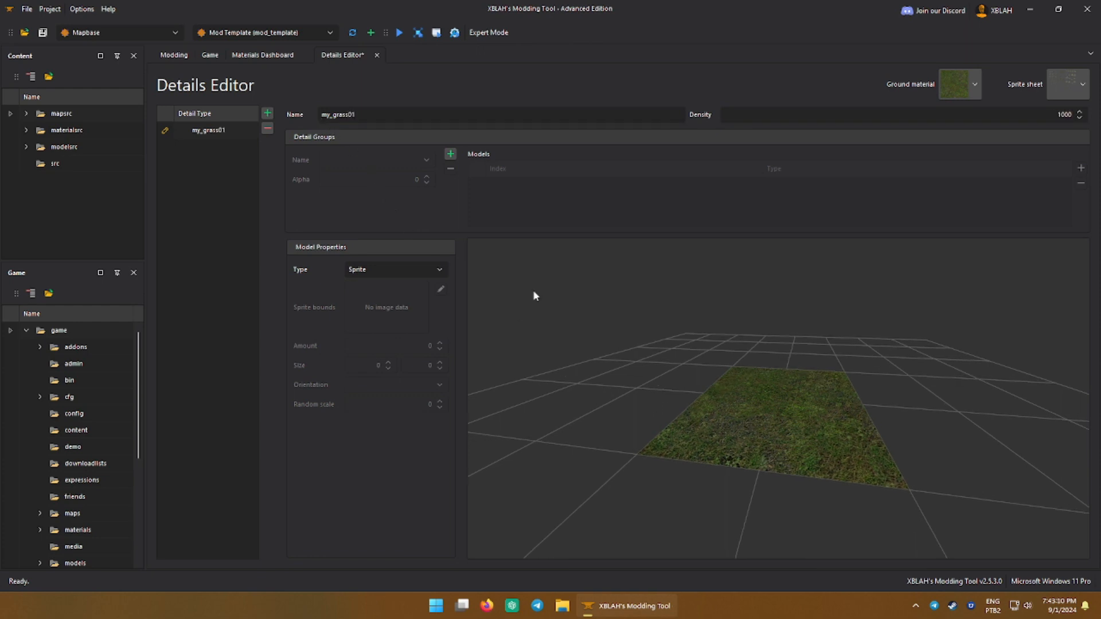
- Add a detail group to my_grass01 and give it one model of type Sprite
click(451, 154)
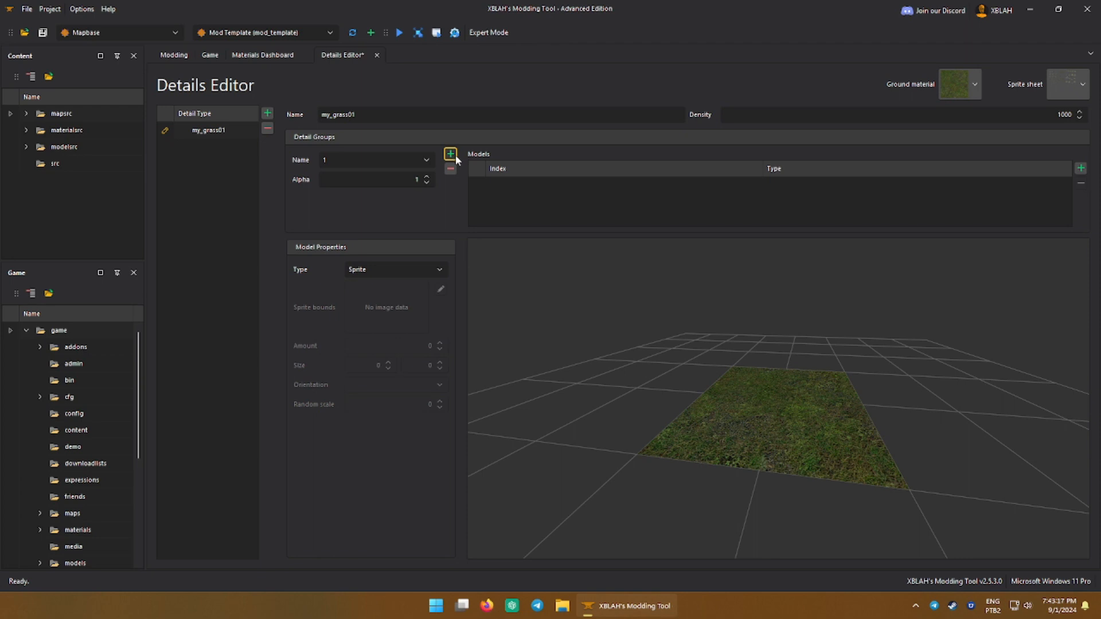
click(1081, 168)
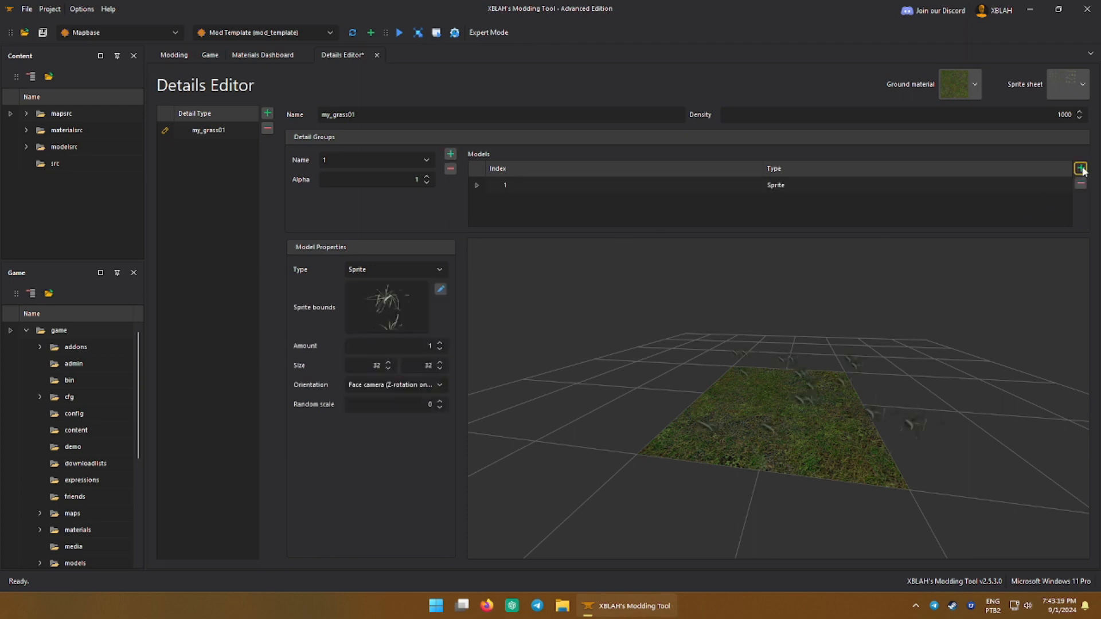
drag(910, 476, 821, 401)
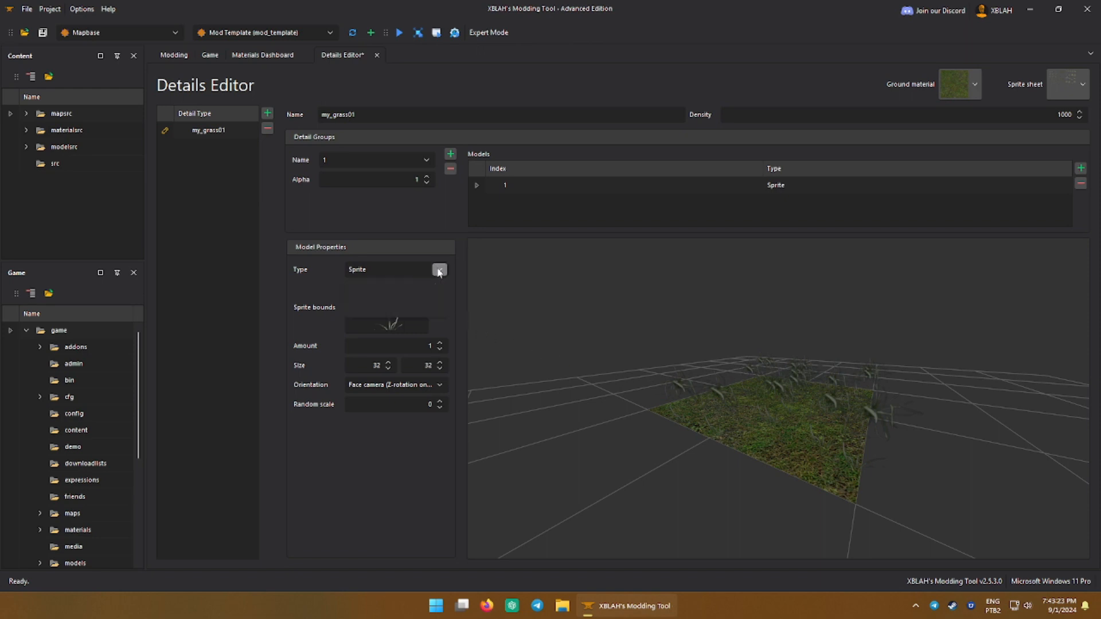
click(439, 270)
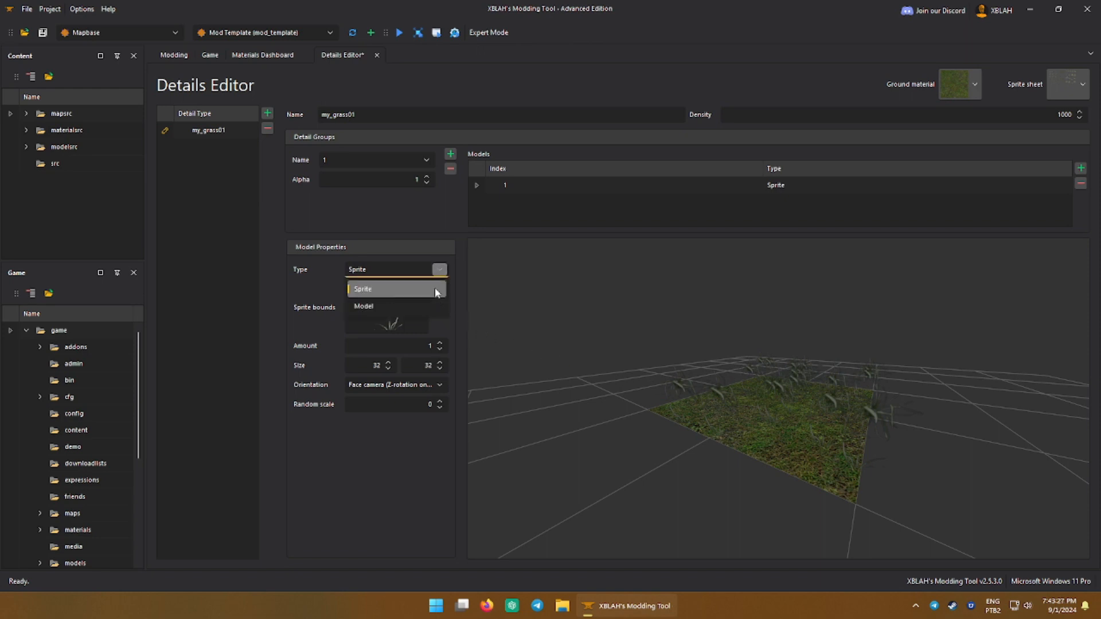
click(435, 288)
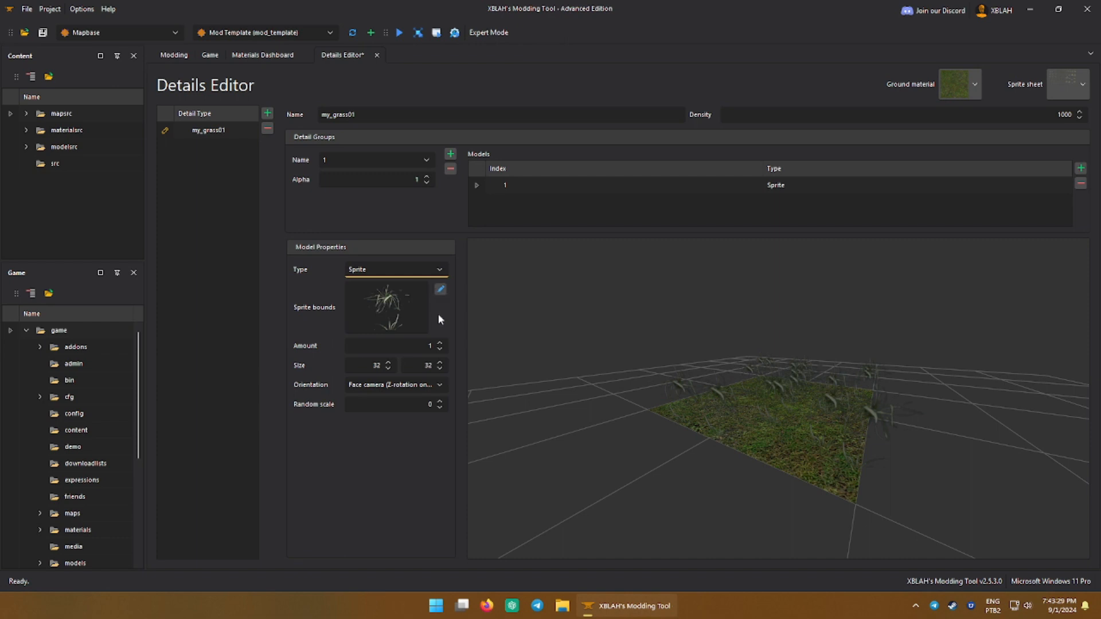
- Set the model's sprite bounds to the imported grass tile, top left about 498, 386 and size about 126 × 112
click(440, 289)
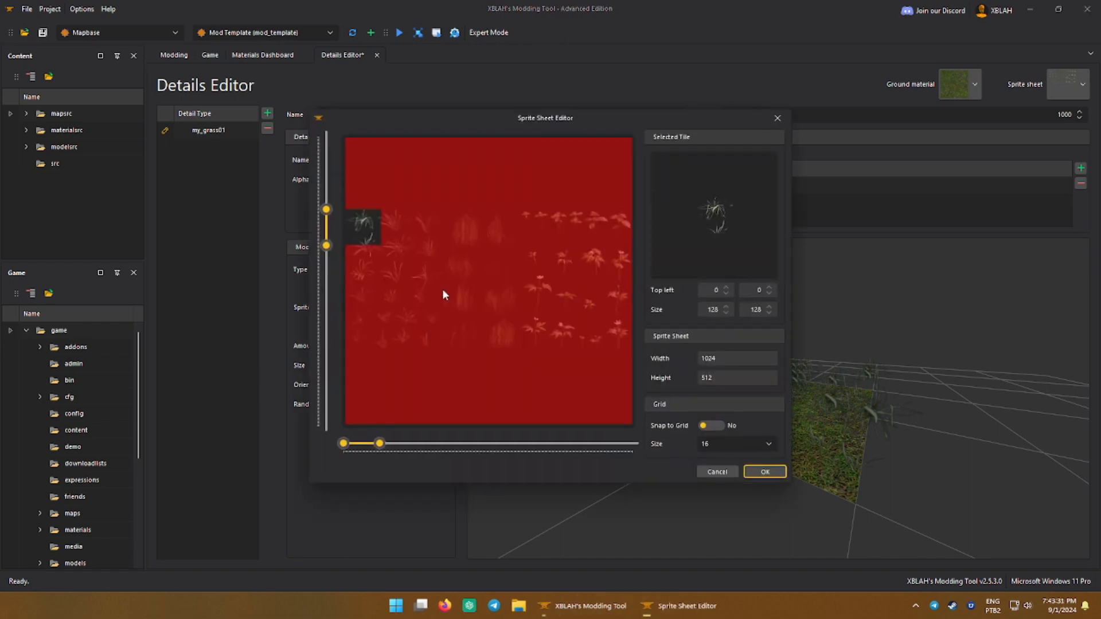
drag(328, 247, 335, 355)
drag(383, 448, 520, 428)
drag(343, 443, 485, 443)
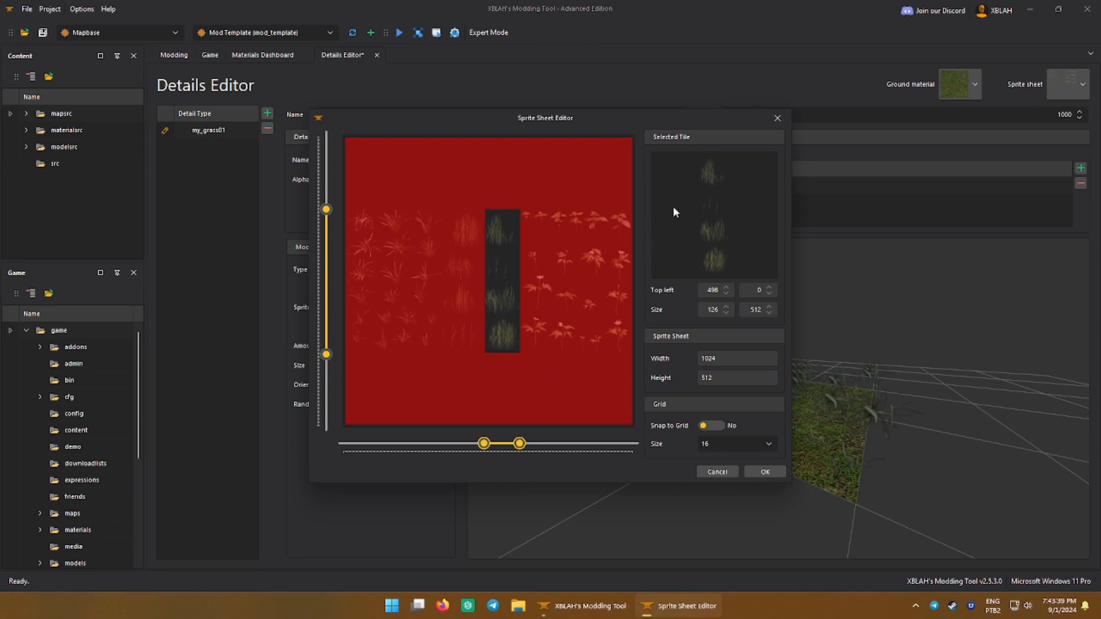
drag(319, 219, 327, 350)
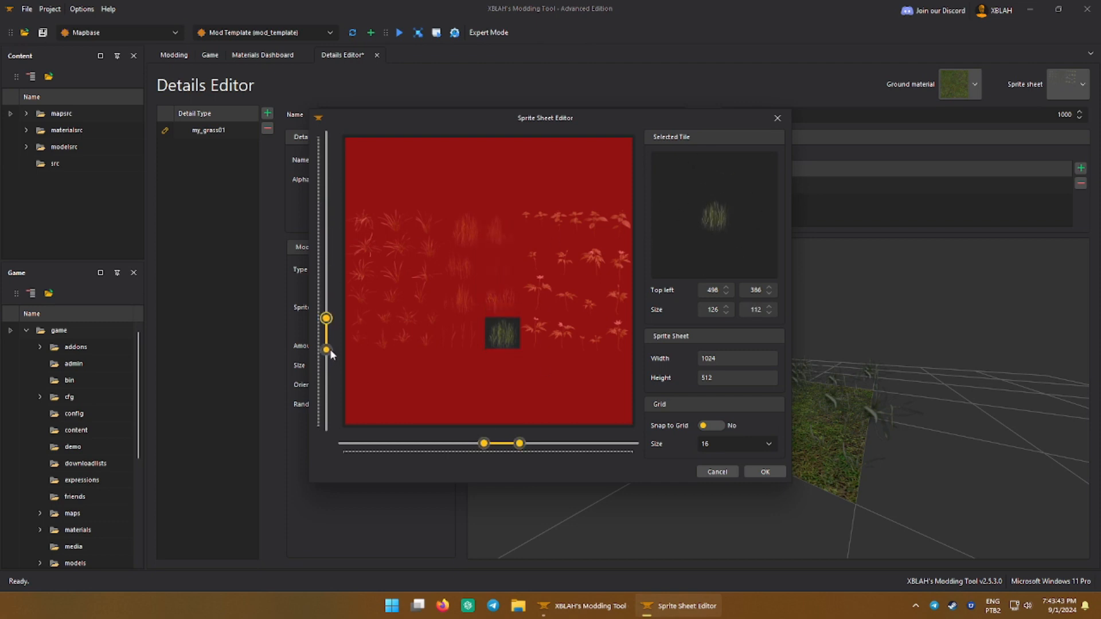
click(773, 470)
- Set the grass sprite's size to 24 × 24
click(374, 365)
drag(371, 366, 440, 367)
text(2424)
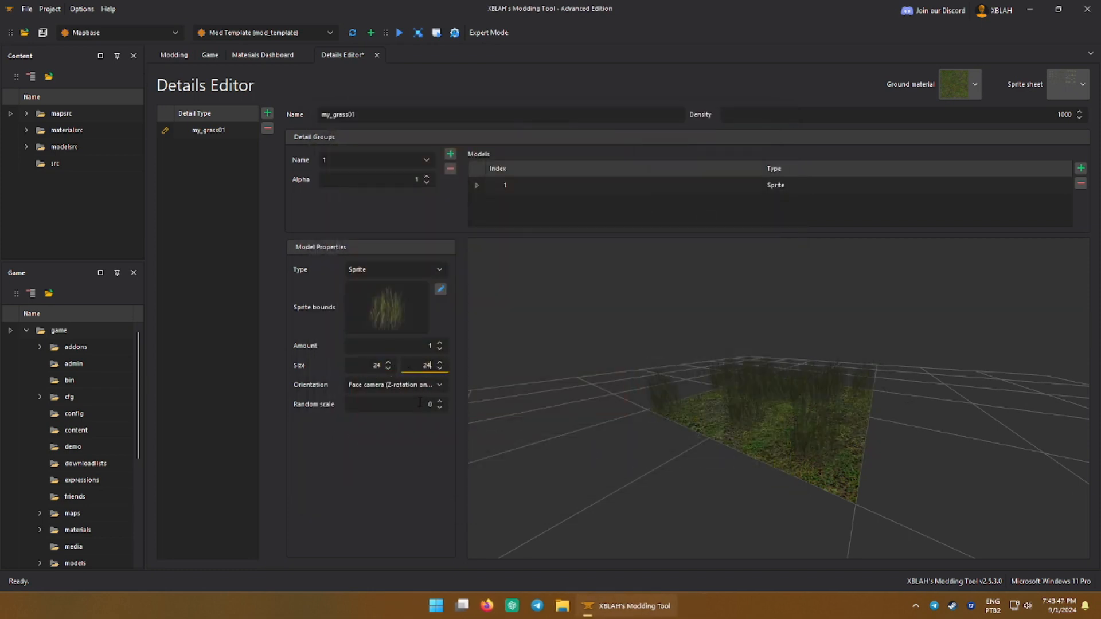
- Try a random scale of 1 on the grass sprite and inspect the preview
drag(419, 404, 437, 404)
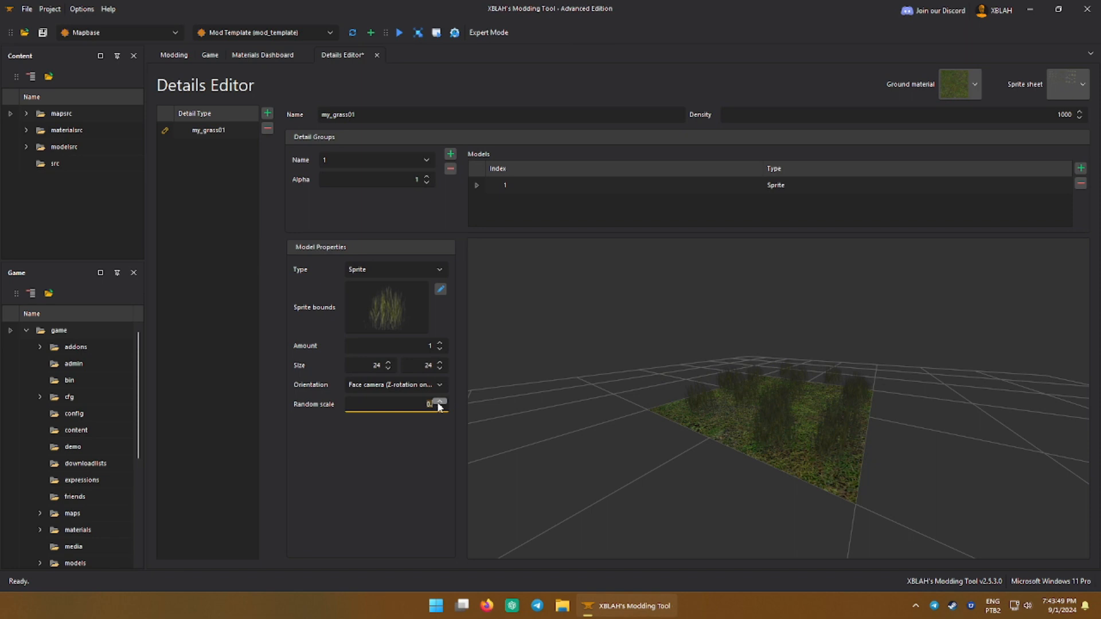
text(1)
key(Return)
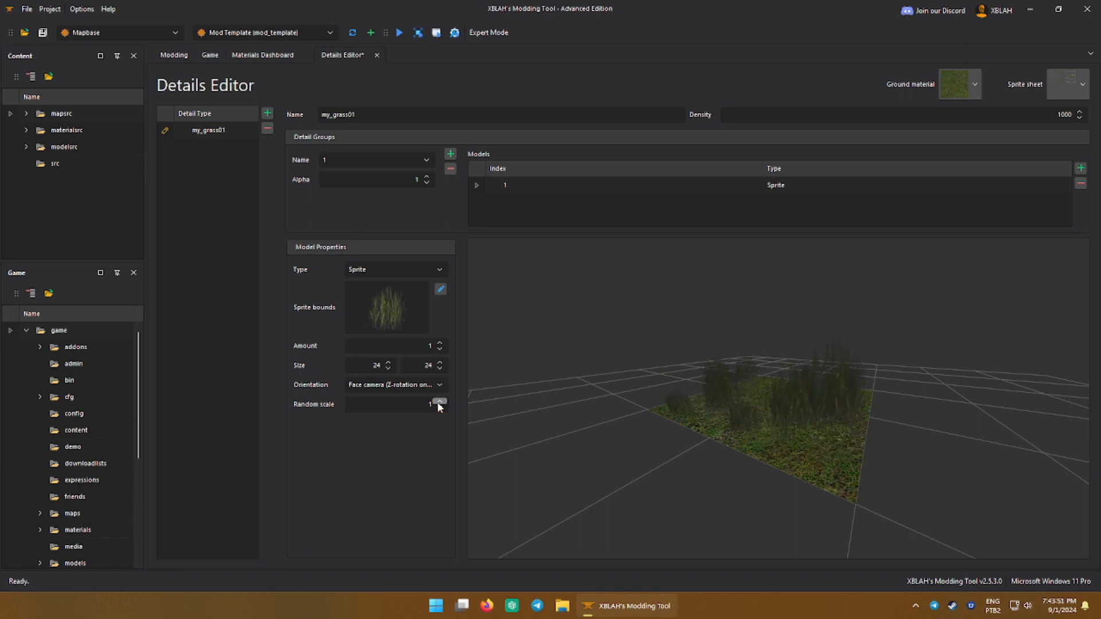
drag(663, 415, 763, 368)
- Set the grass sprite's random scale to 0.2
click(433, 404)
key(BackSpace)
key(BackSpace)
text(0.2)
key(Return)
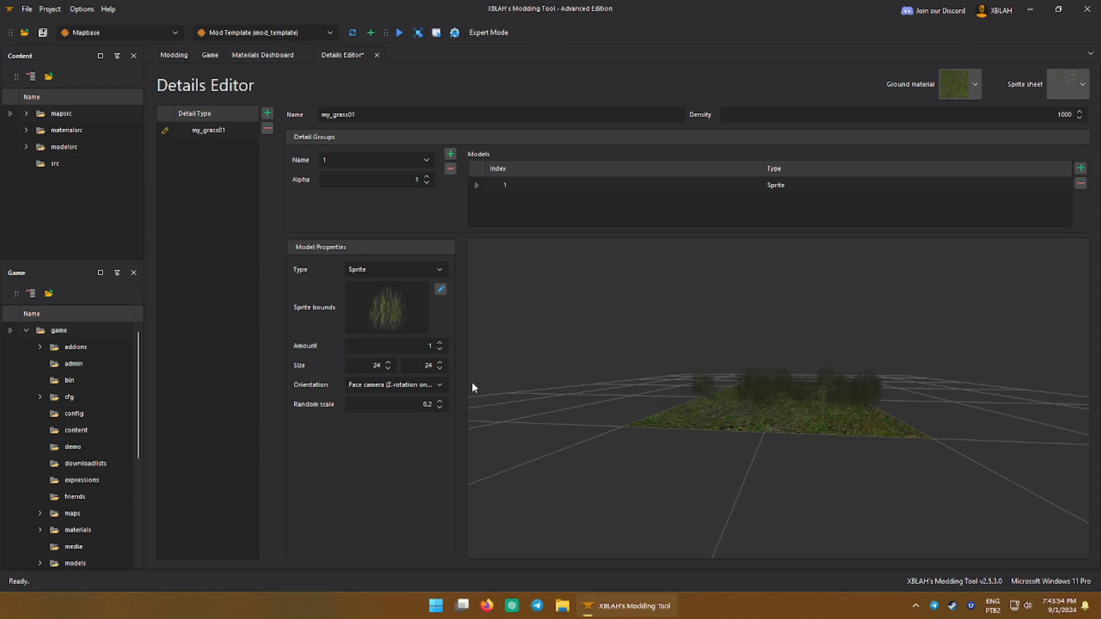
- Check the sprite's orientation options and try an amount of 10 in the preview
click(439, 385)
click(420, 482)
drag(795, 406, 677, 476)
click(432, 347)
text(0)
key(Return)
mouse_move(838, 466)
mouse_down()
mouse_move(777, 543)
mouse_move(845, 473)
mouse_up()
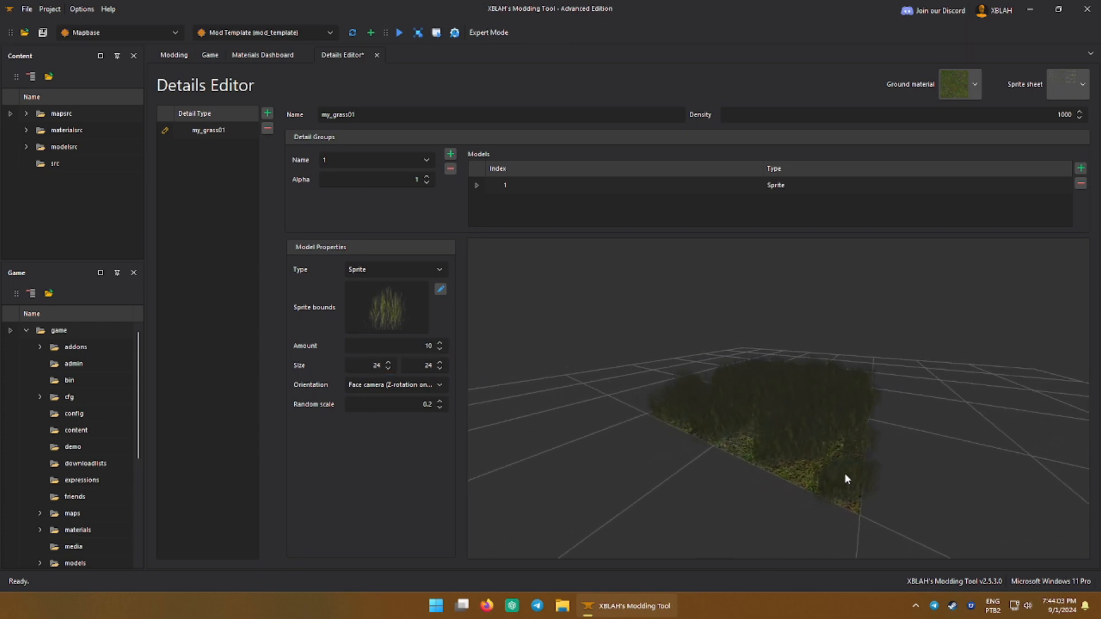
- Set the grass sprite's amount to 5 and review the preview
drag(413, 347, 443, 347)
text(5)
key(Tab)
drag(825, 455, 688, 436)
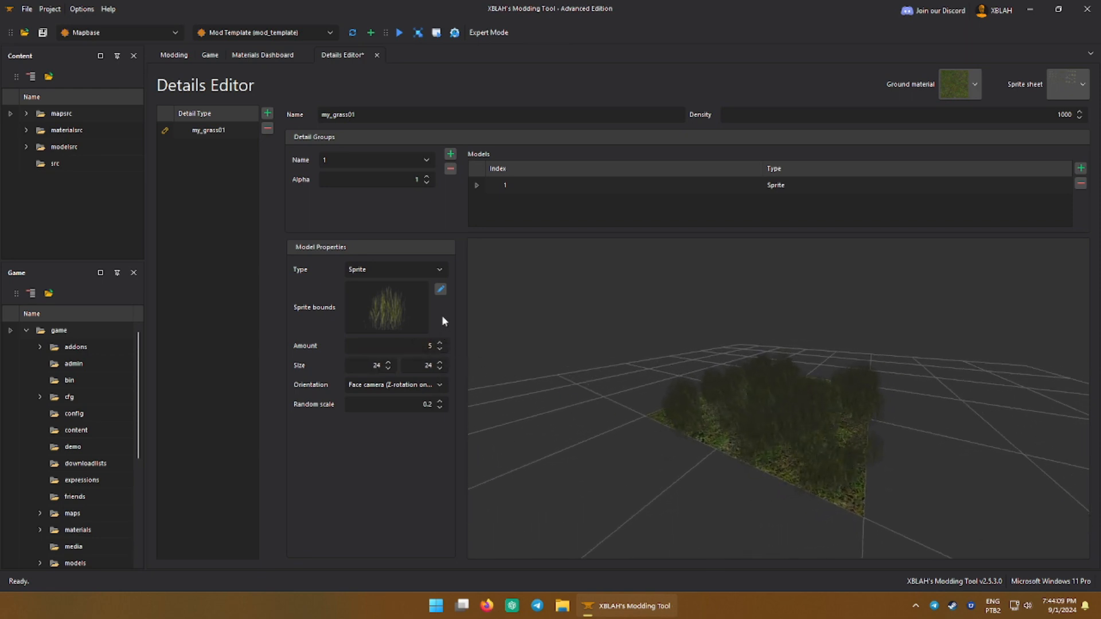
- Set the alpha of detail group 1 to 0.7
click(415, 179)
scroll(424, 177, down, 3)
key(Tab)
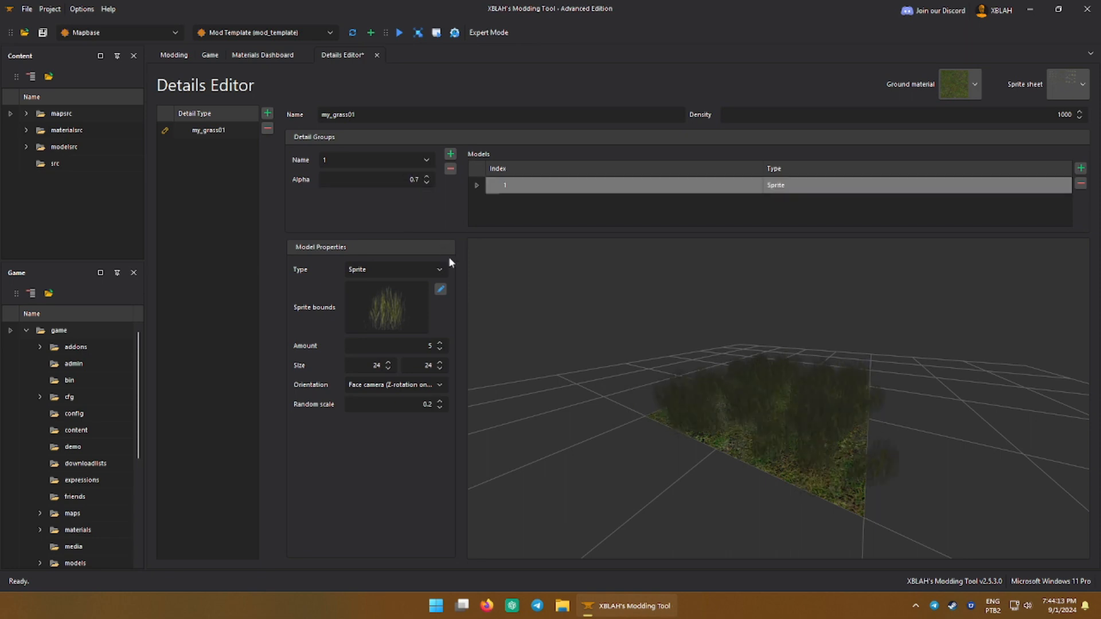
click(583, 263)
- Set the density of the my_grass01 detail type to 1500 and review the preview
click(1017, 113)
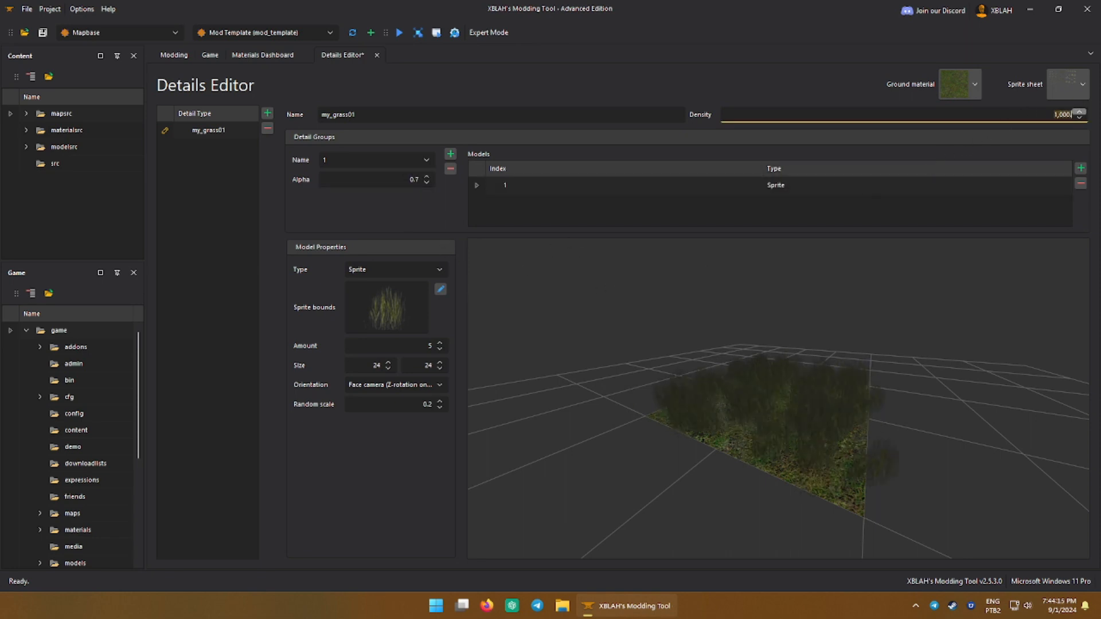
drag(1054, 115, 1063, 115)
text(2)
key(Tab)
text(5)
key(Tab)
text(15)
key(Tab)
drag(927, 351, 870, 363)
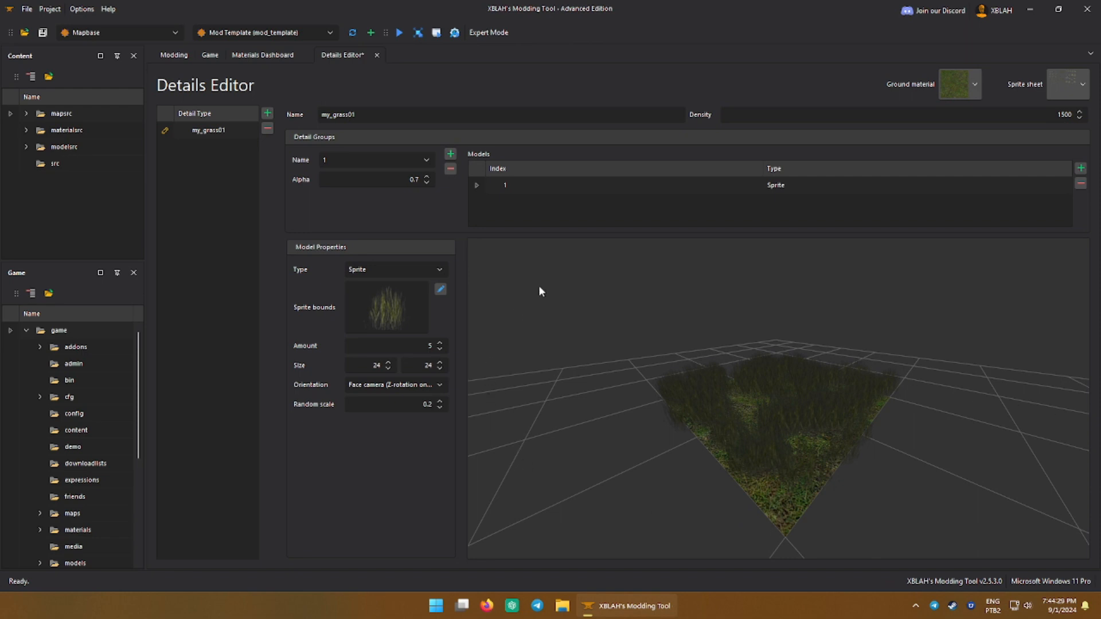
- Add a second model entry to detail group 1 and set its type to Model
click(1081, 168)
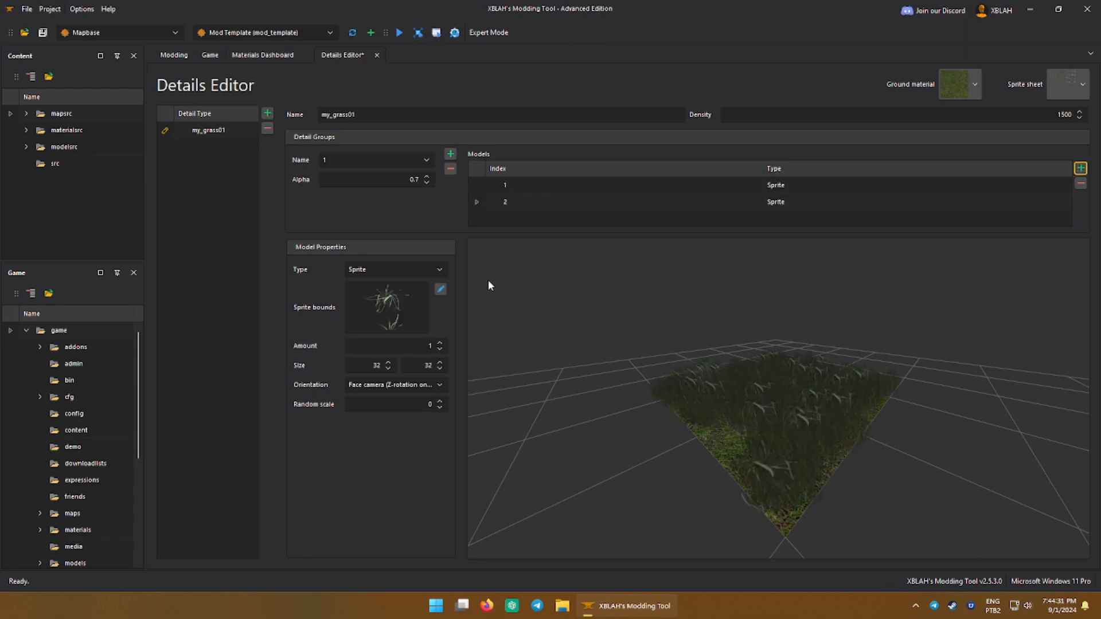
click(438, 269)
click(421, 299)
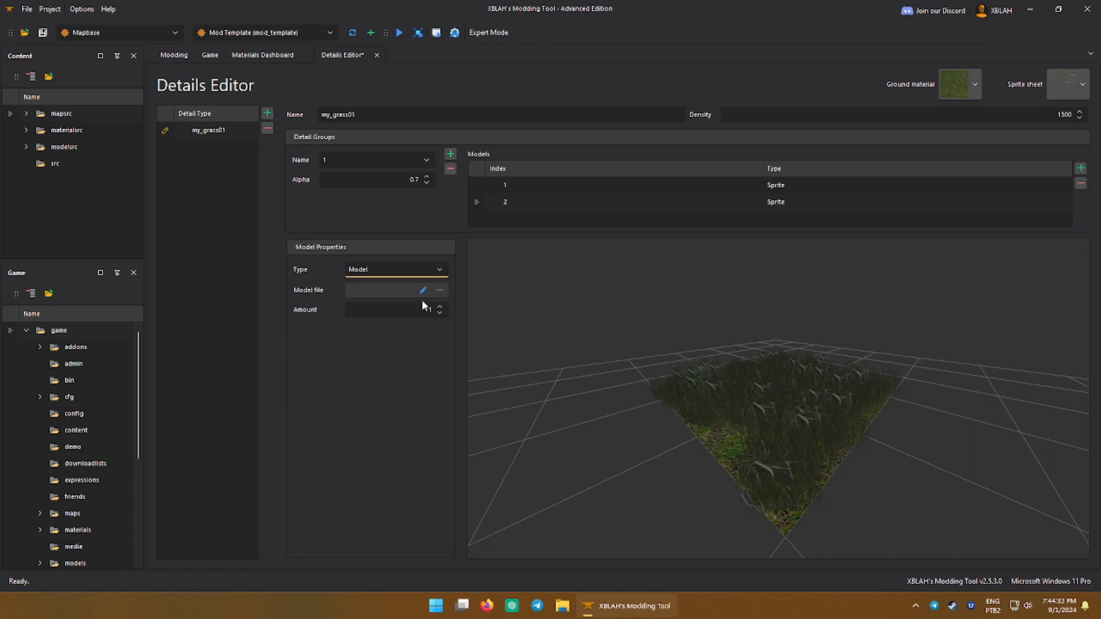
- Assign rock001a.mdl from models/props_junk as the second entry's model file and check the preview
click(423, 290)
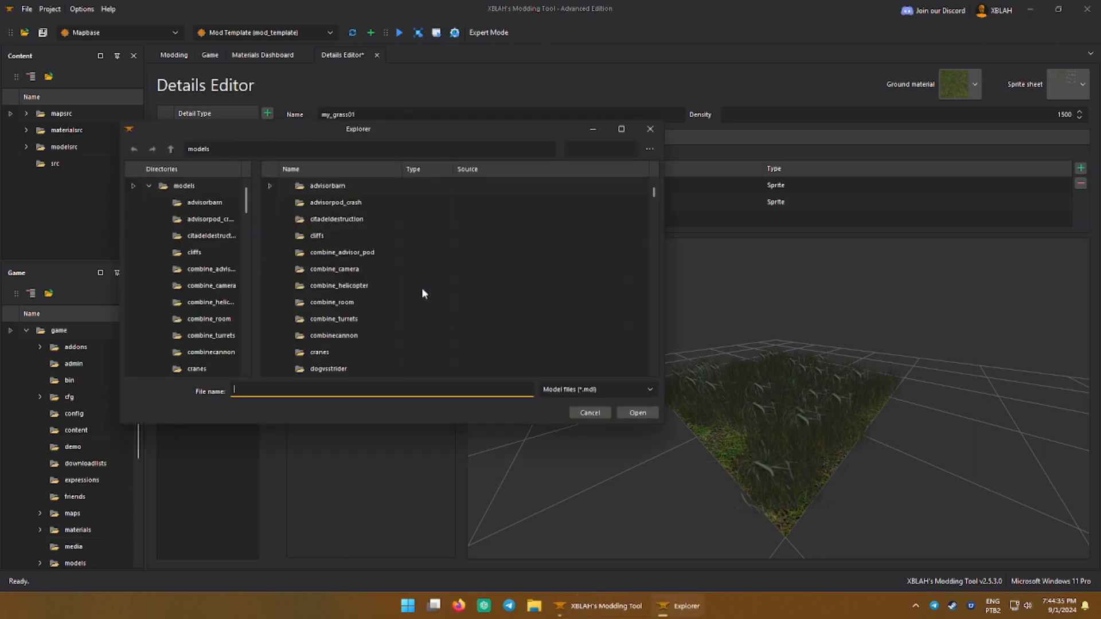
drag(655, 195, 654, 227)
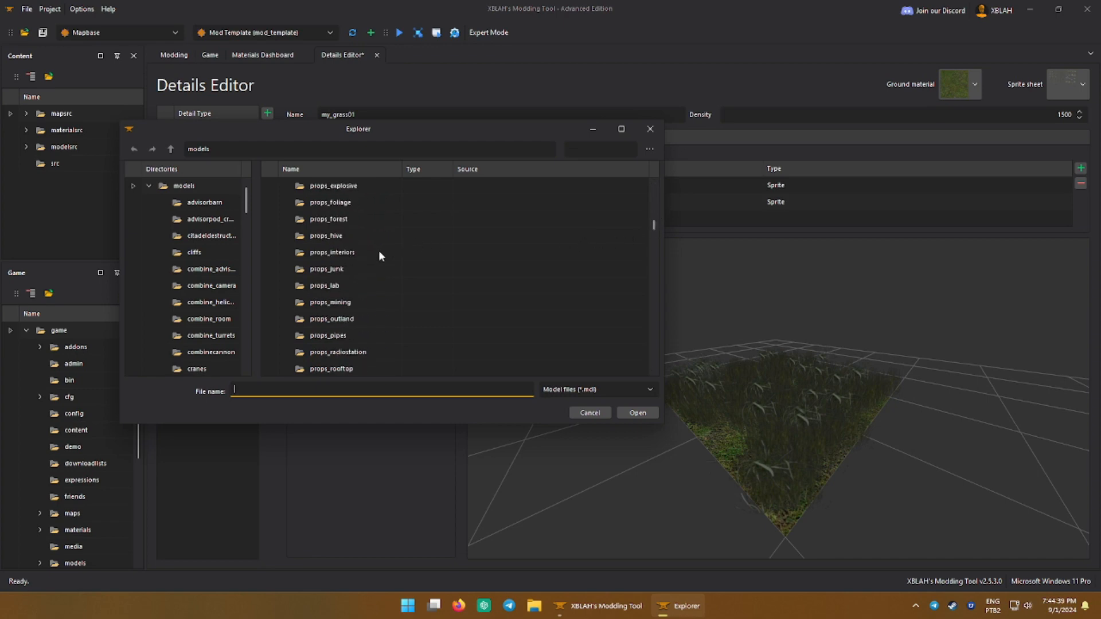
double_click(345, 270)
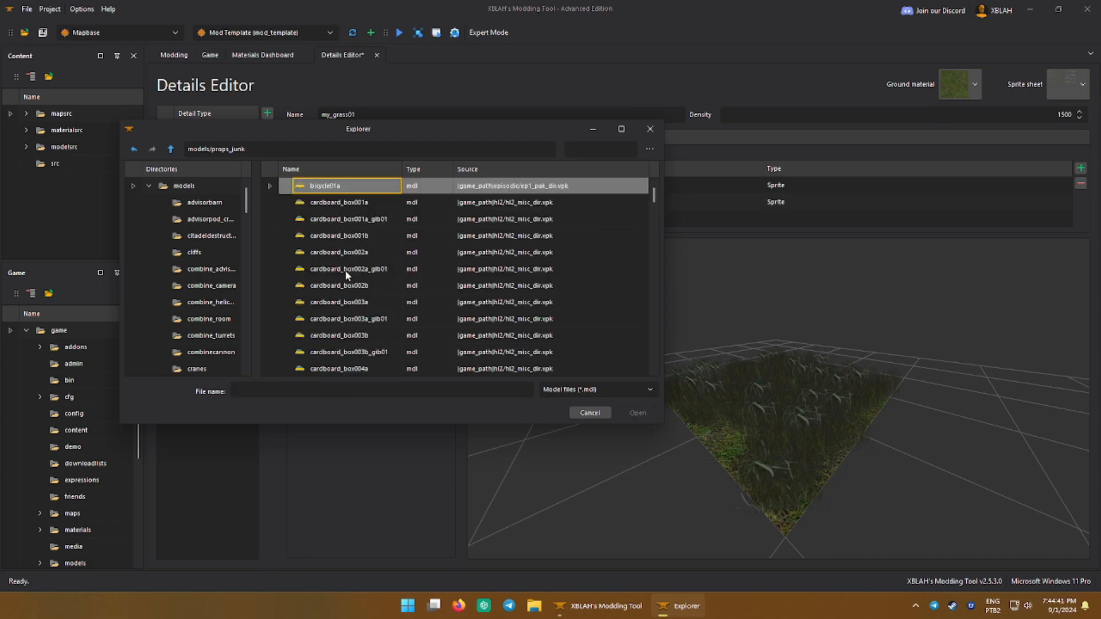
drag(656, 193, 643, 297)
click(435, 242)
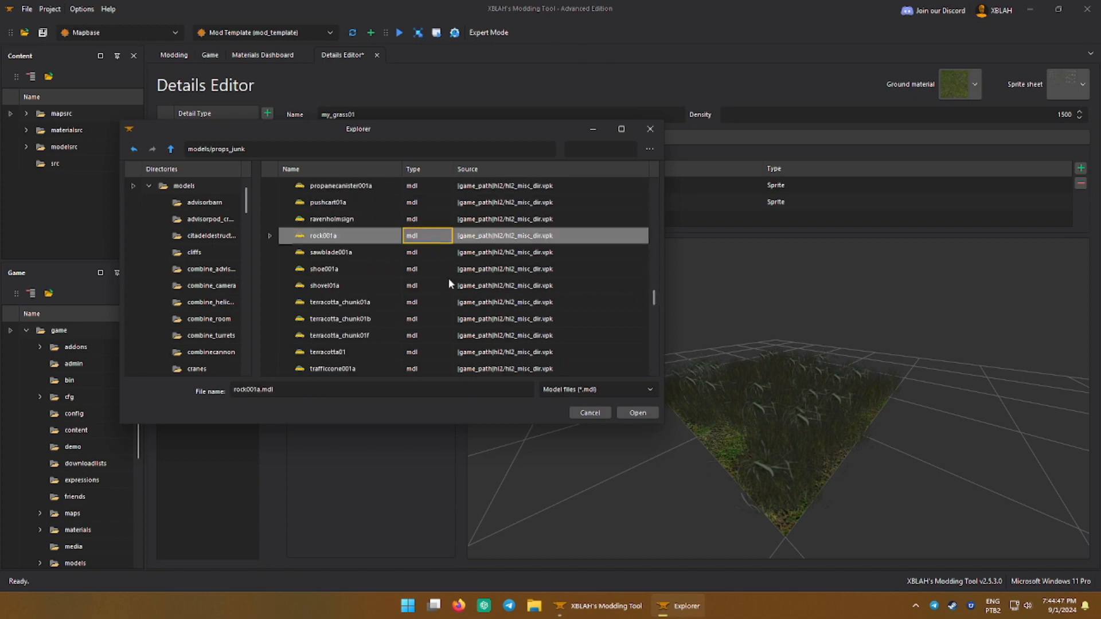
click(628, 413)
drag(634, 414, 835, 494)
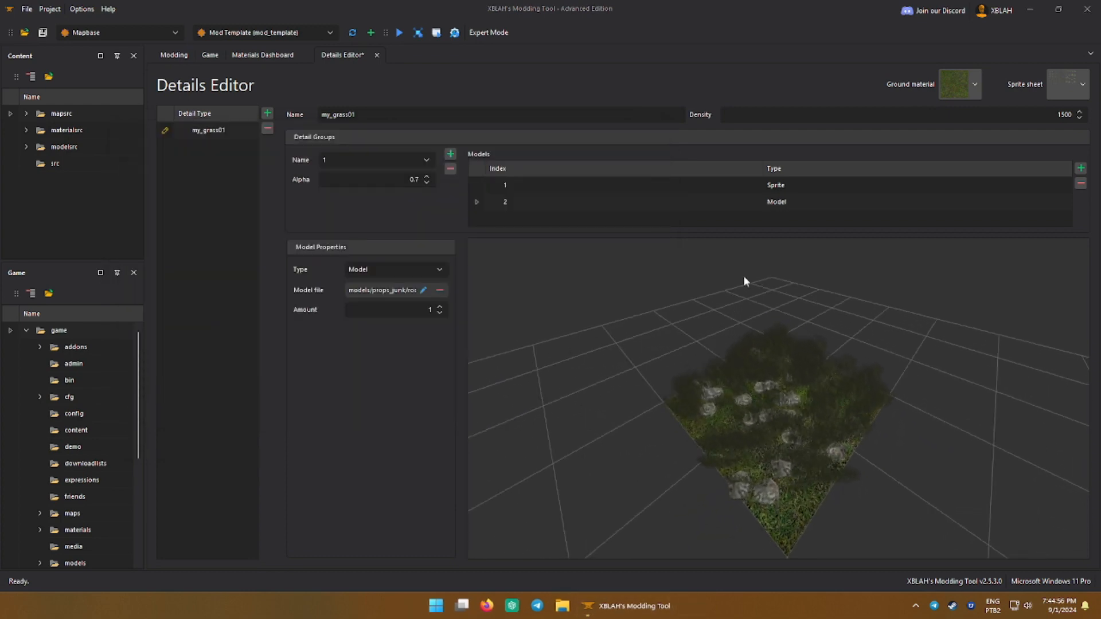
- Add a third sprite entry and bound its tile to the white flower in the sheet's corner, starting at 928, 380 with size 92 × 132
click(1080, 168)
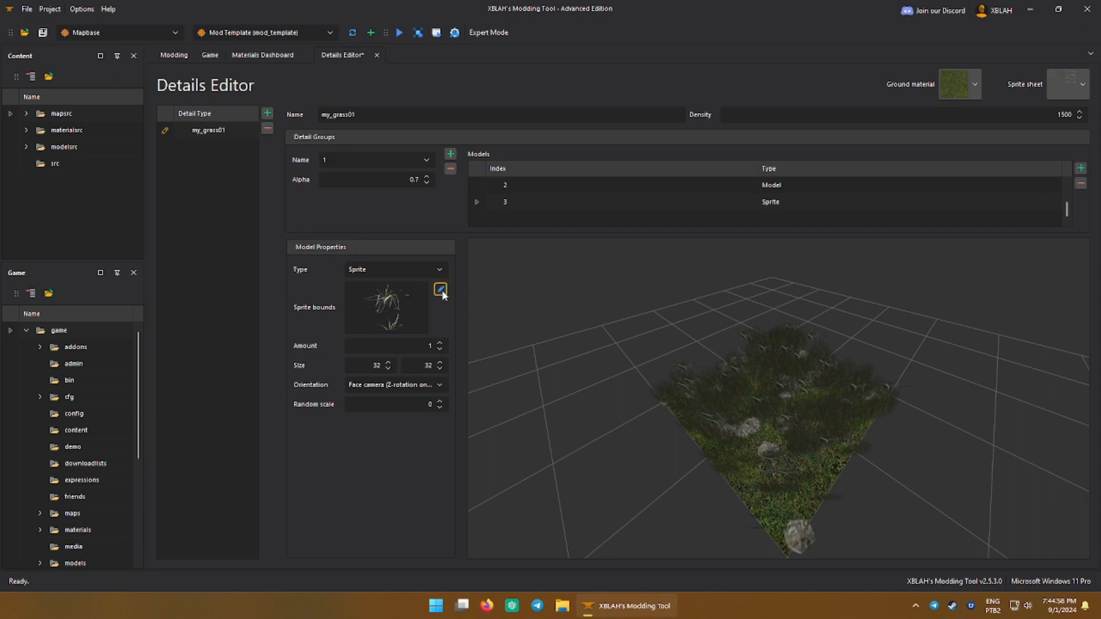
click(440, 290)
drag(329, 253, 342, 352)
drag(375, 448, 632, 439)
drag(342, 445, 607, 408)
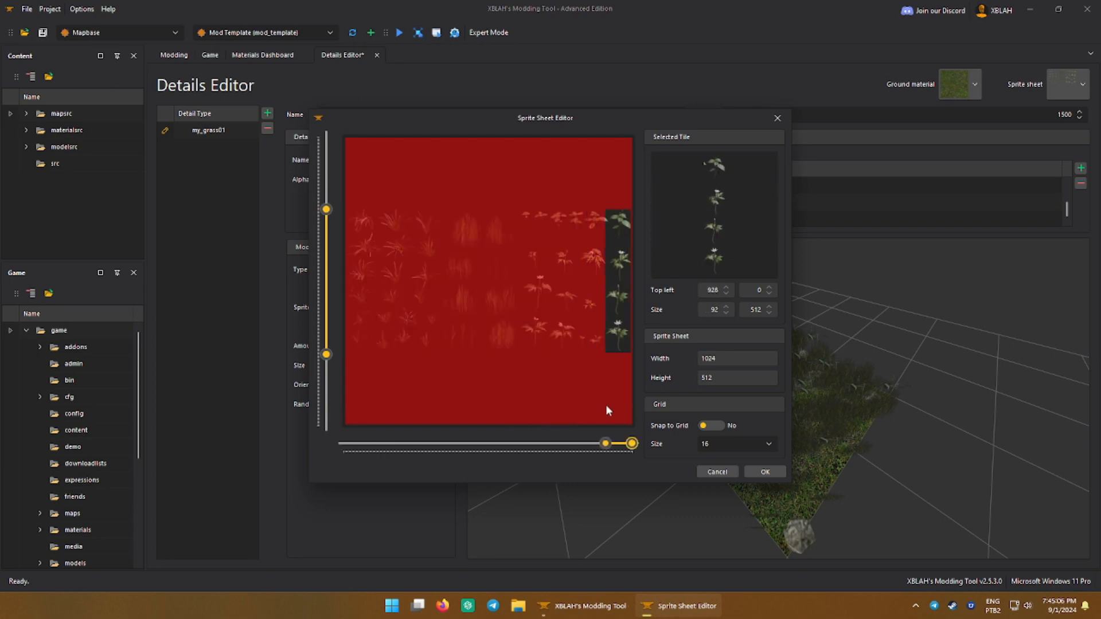
drag(327, 209, 328, 316)
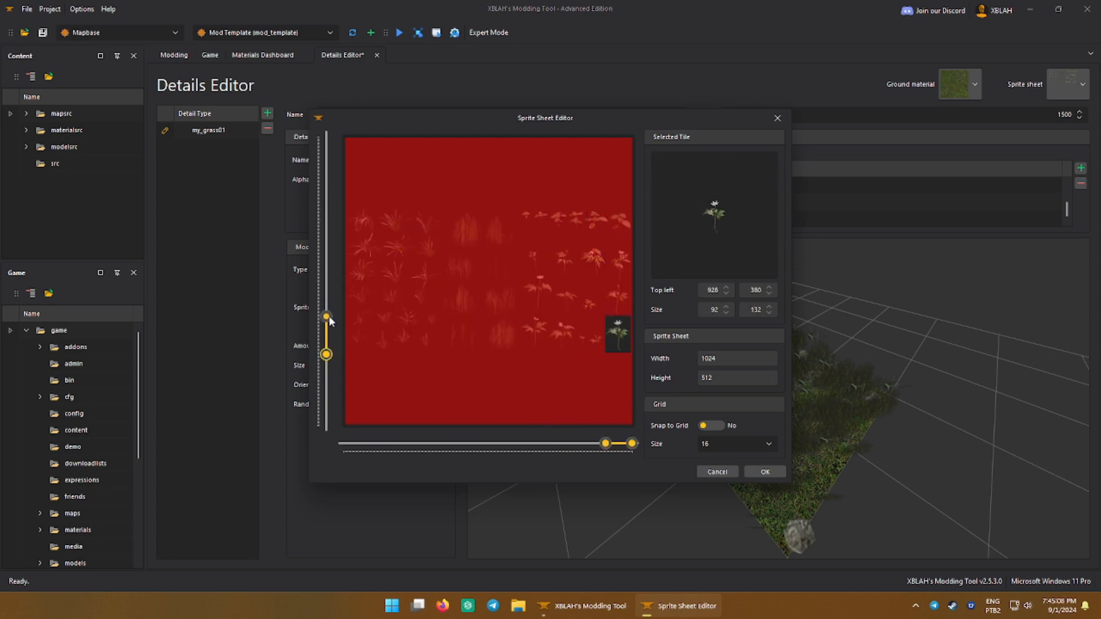
click(764, 470)
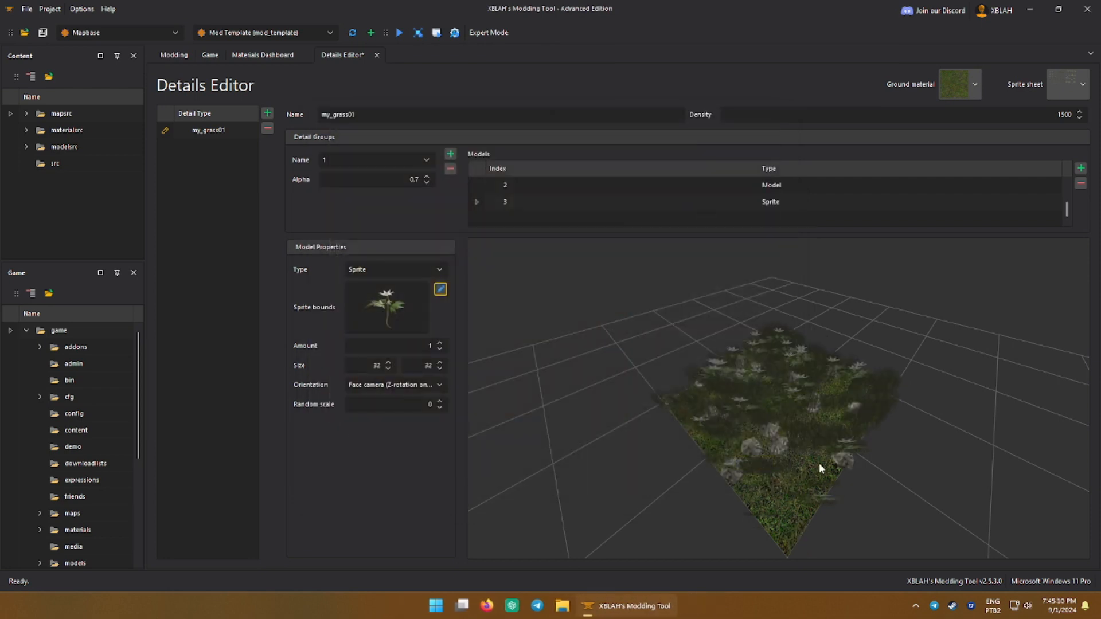
- Set the flower sprite's random scale to 0.2
drag(856, 425, 542, 362)
click(425, 404)
text(0.2)
key(Return)
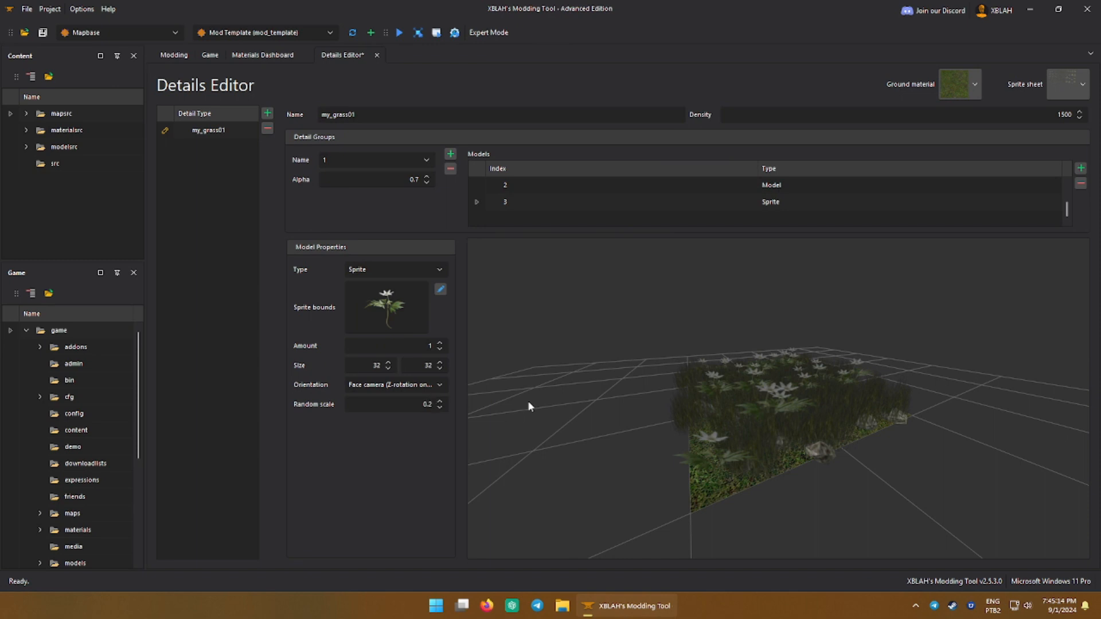
- Set the flower sprite's size to 24 by 24 and review the preview
drag(842, 432, 770, 405)
double_click(376, 365)
text(24)
key(Tab)
text(24)
key(Tab)
drag(672, 411, 621, 456)
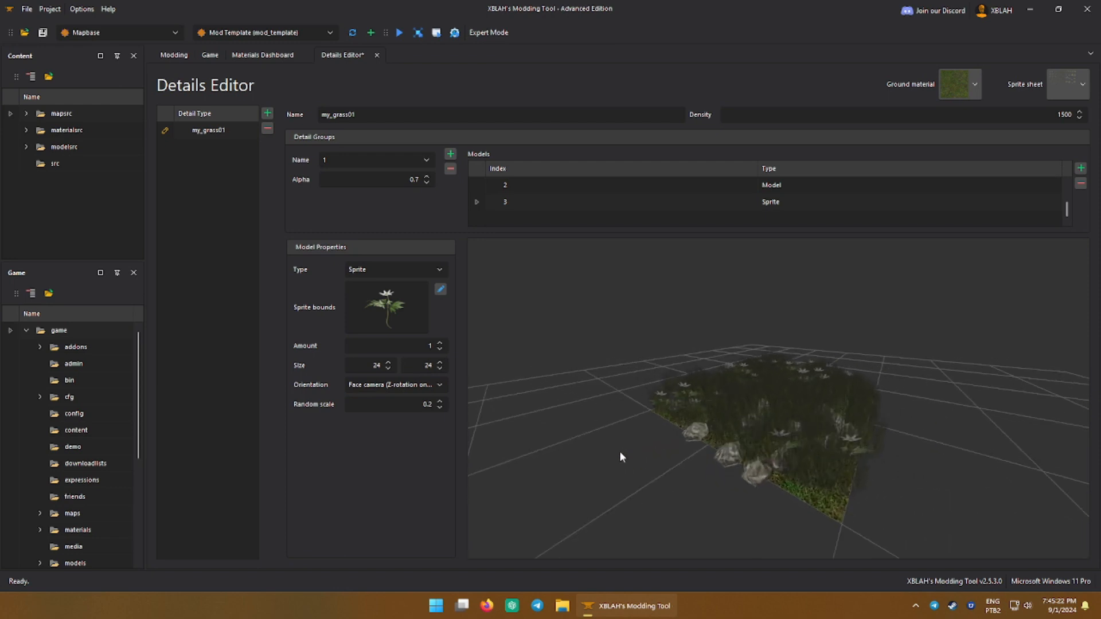
- Save the detail types as a new .vbsp details file in the mod's game folder
click(25, 8)
click(61, 71)
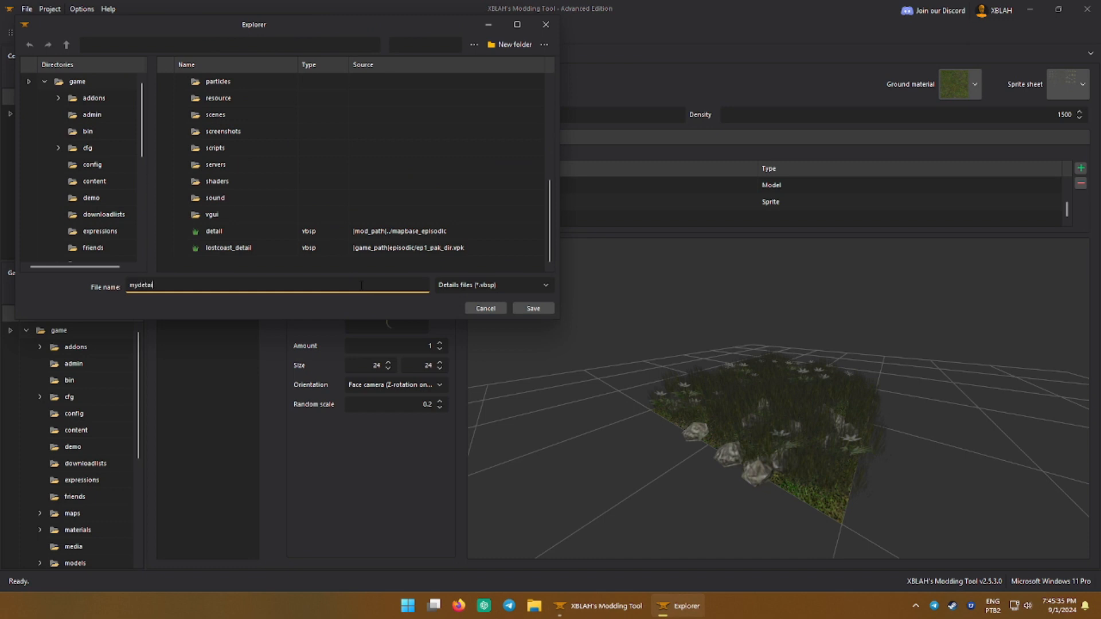
click(539, 314)
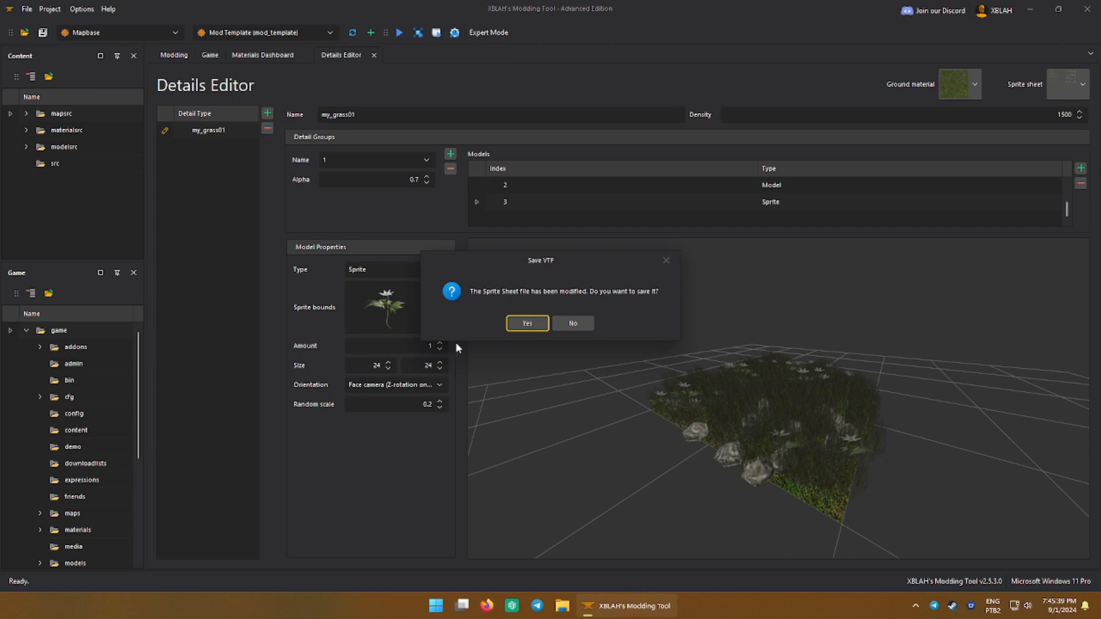
- Save the modified sprite sheet as the material spritesheet in the materials/detail folder
click(538, 323)
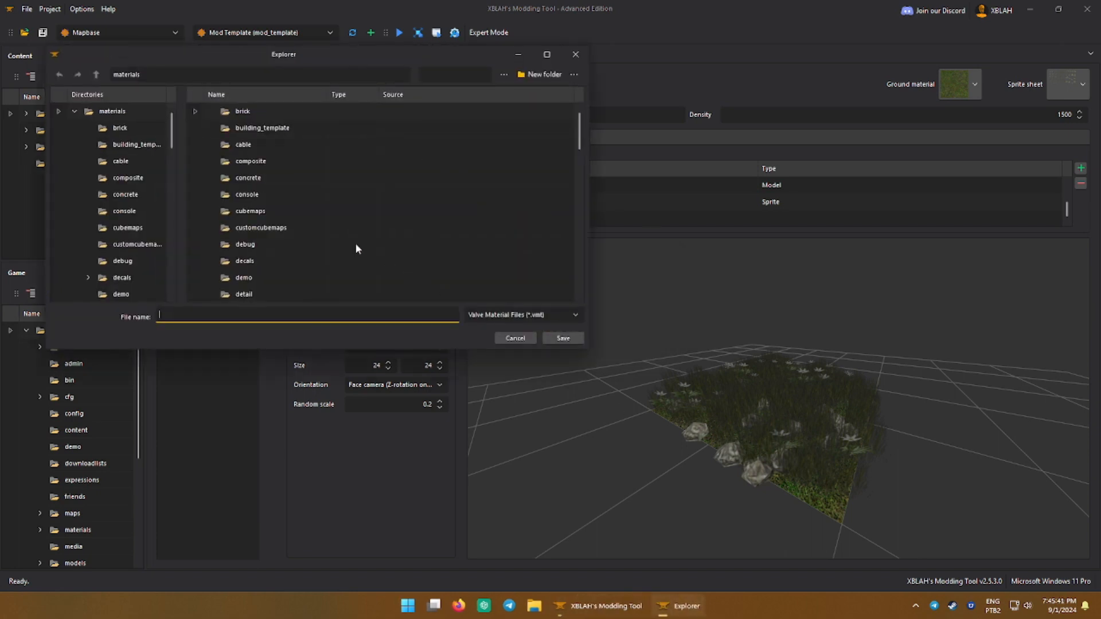
double_click(247, 293)
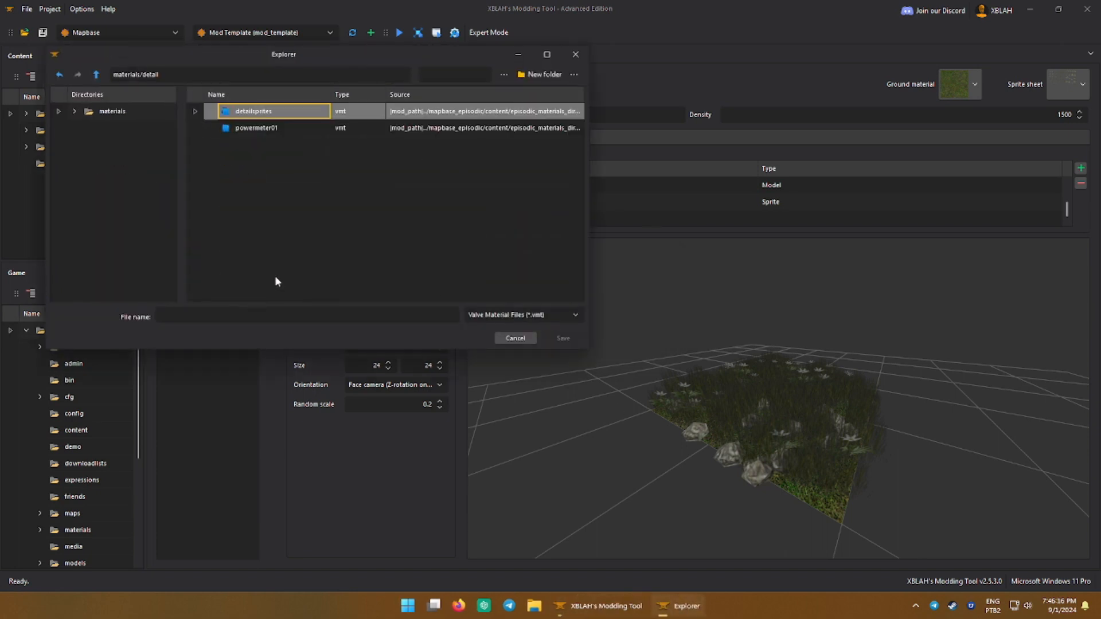
text(spritesheet)
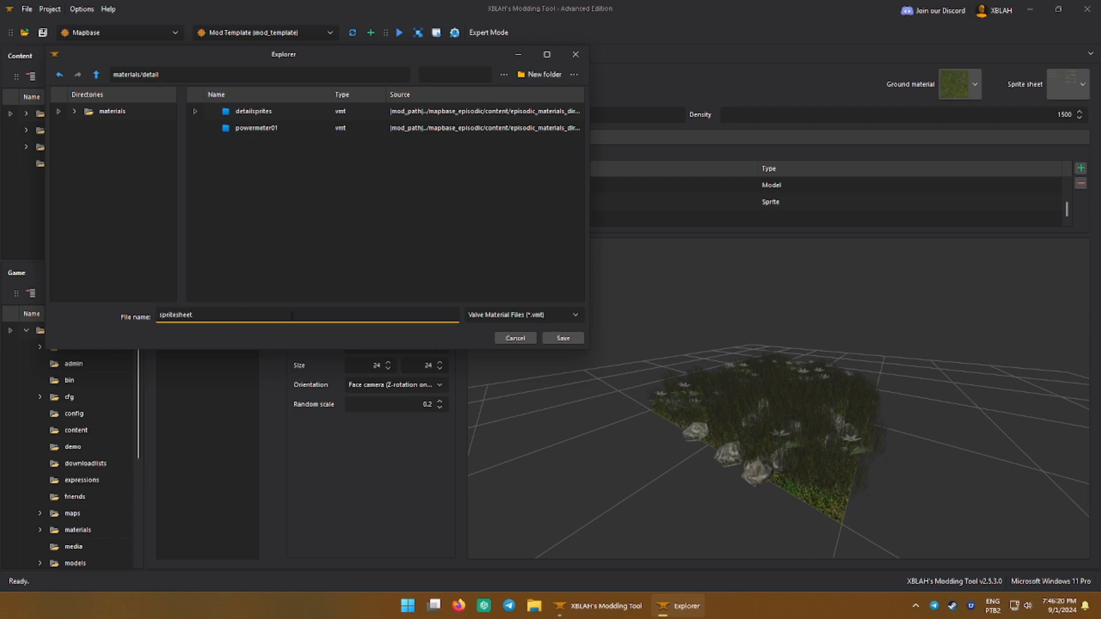
click(563, 339)
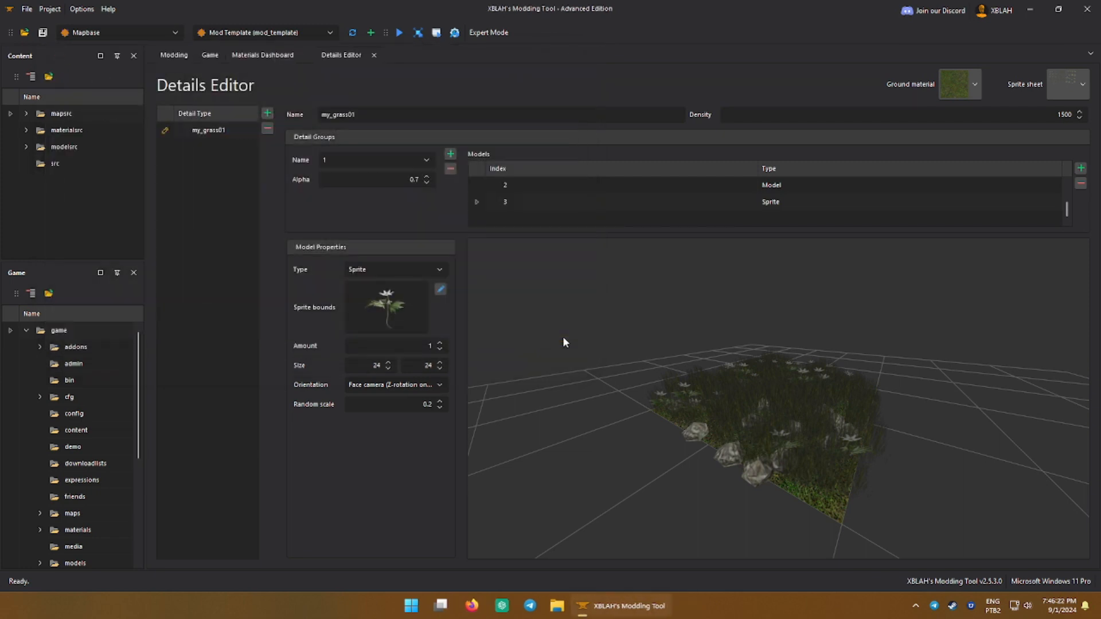
- Close the Details Editor and open the existing grass_test material in the Material Editor
click(374, 54)
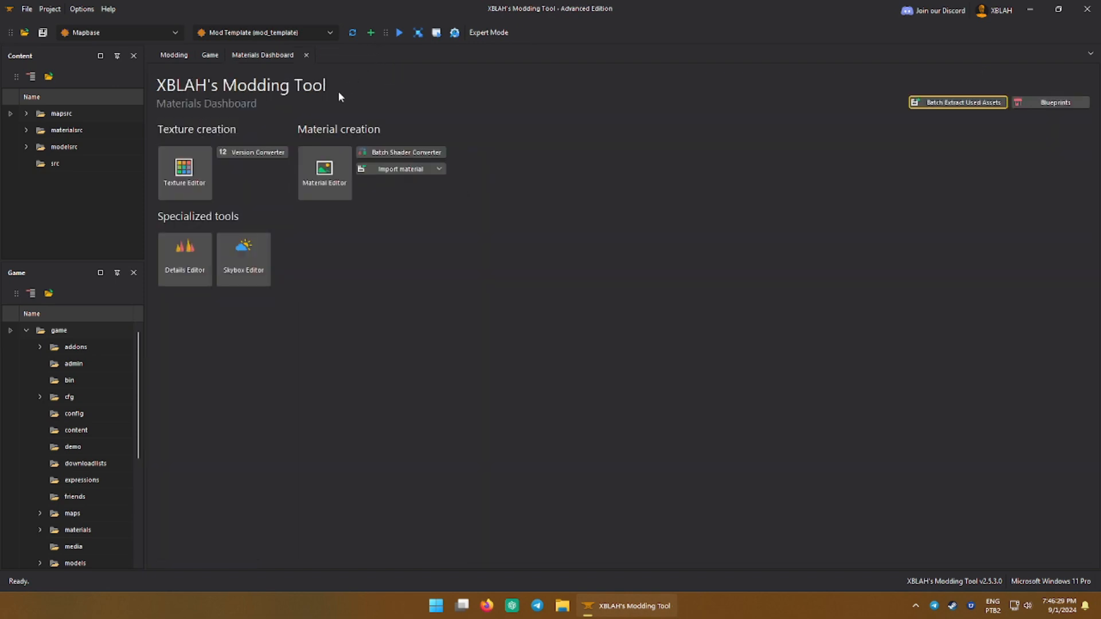
click(326, 171)
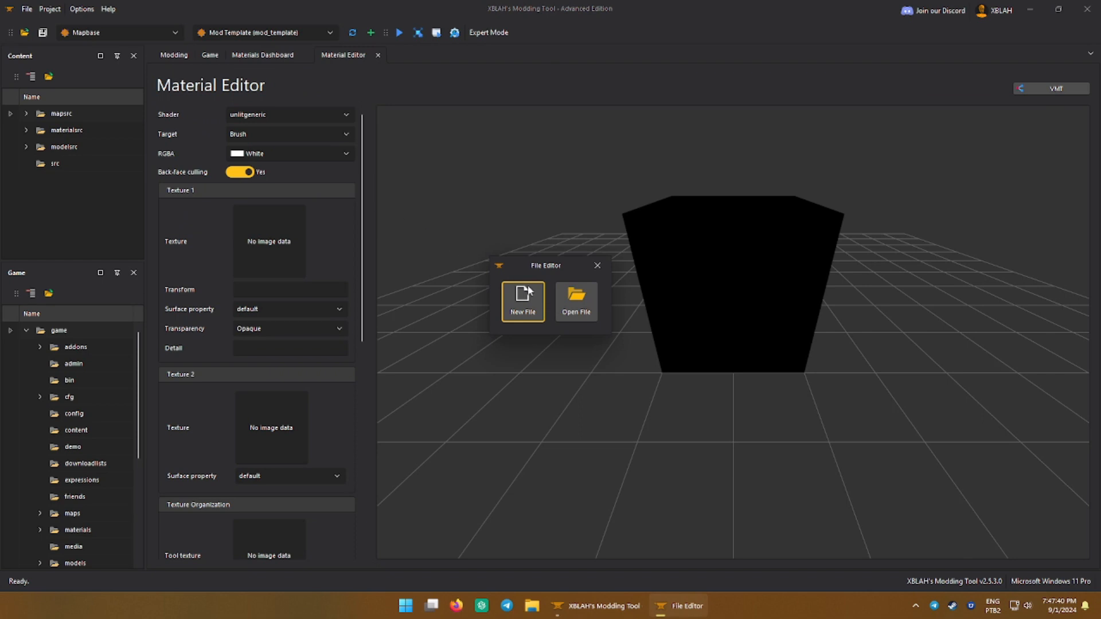
click(579, 308)
drag(550, 107, 550, 258)
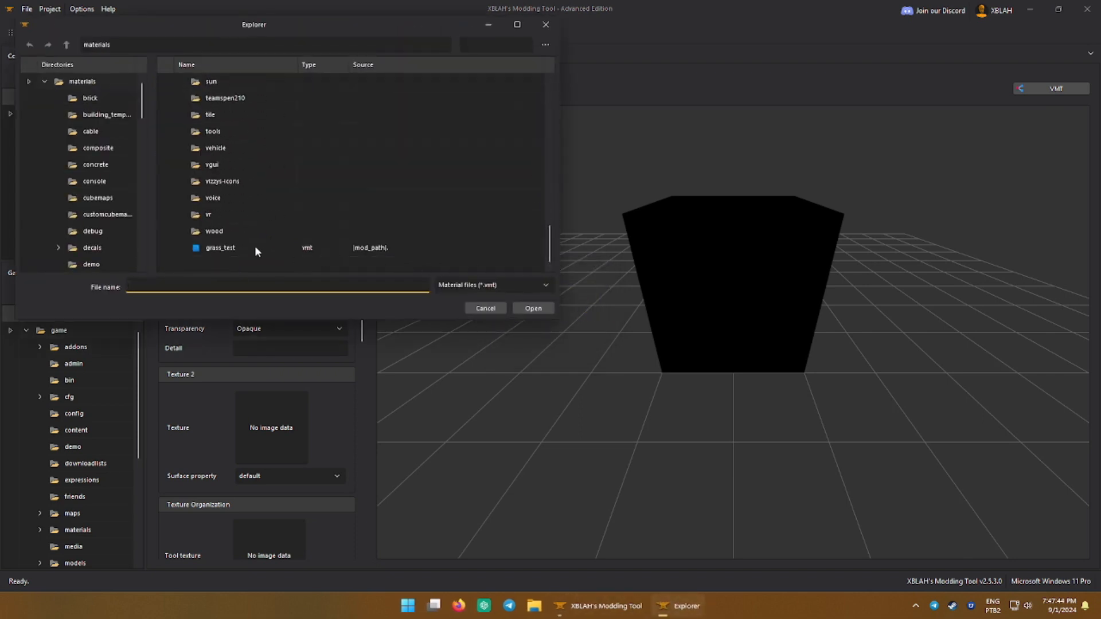
click(256, 249)
click(533, 308)
drag(559, 305, 494, 300)
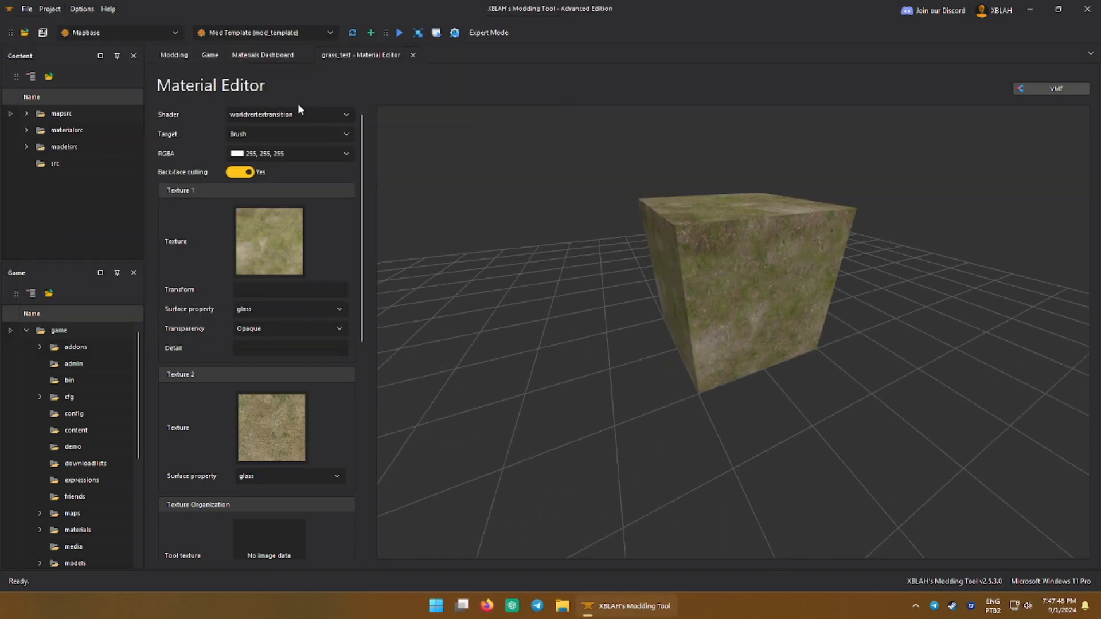
- Set the grass_test material's detail type to my_grass01 and save the material
drag(362, 207, 357, 418)
click(310, 544)
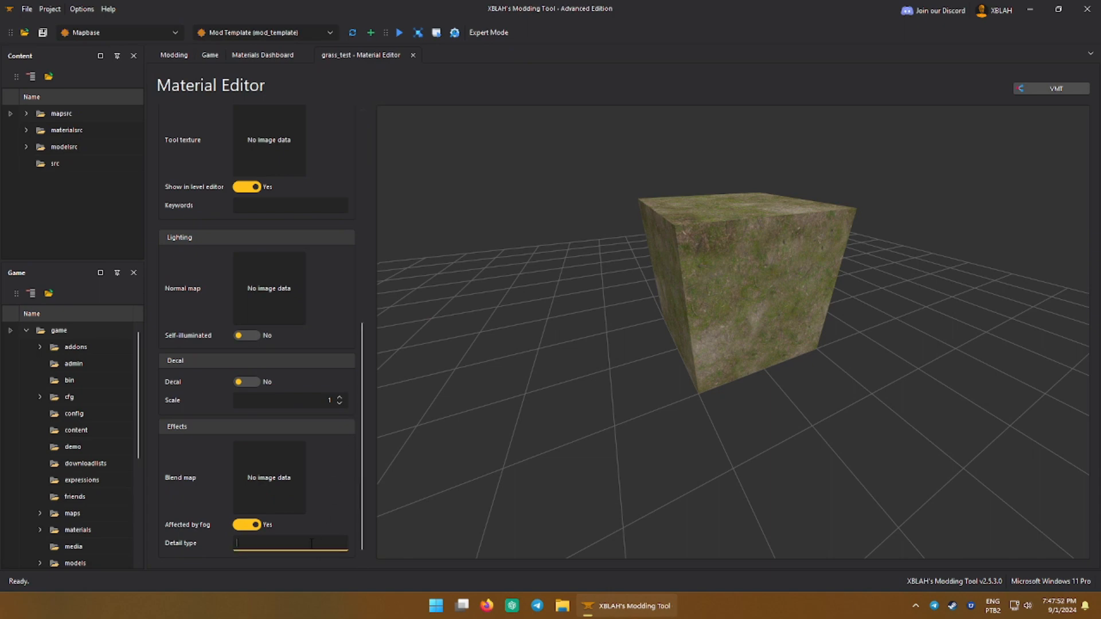
key(Return)
click(27, 9)
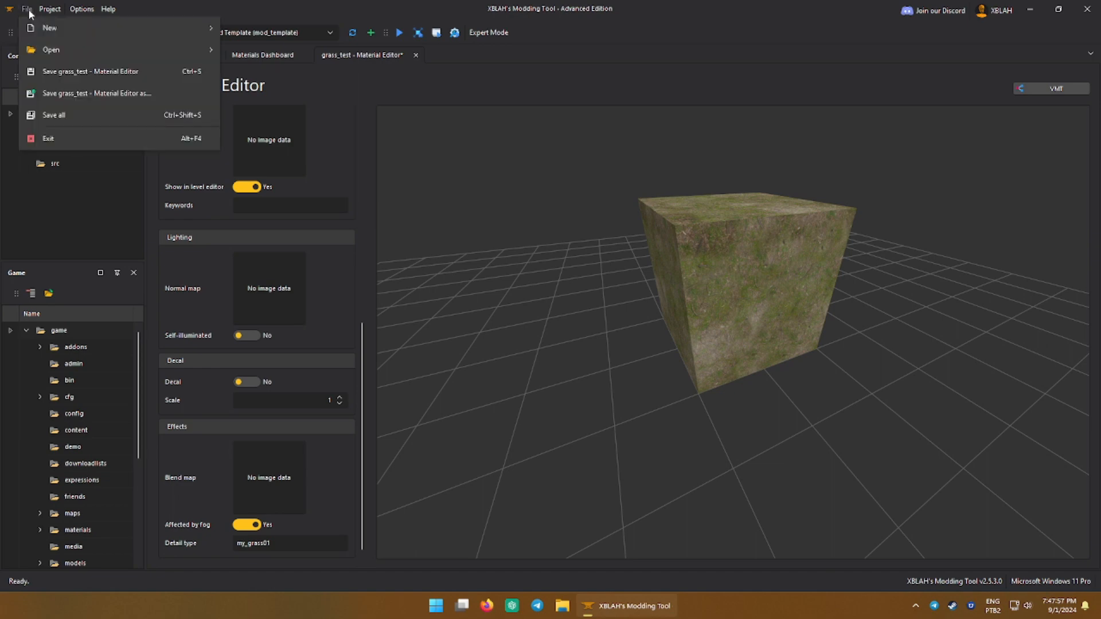
click(48, 71)
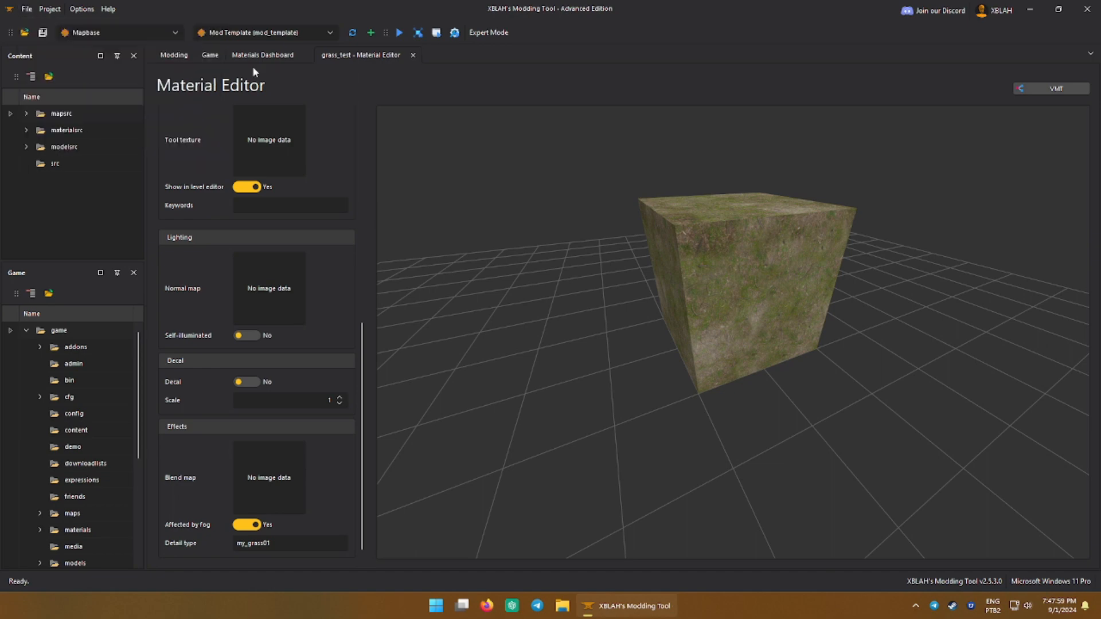
- Close the Material Editor and Materials Dashboard, and launch the Hammer++ level editor from Level Design
click(410, 55)
click(305, 55)
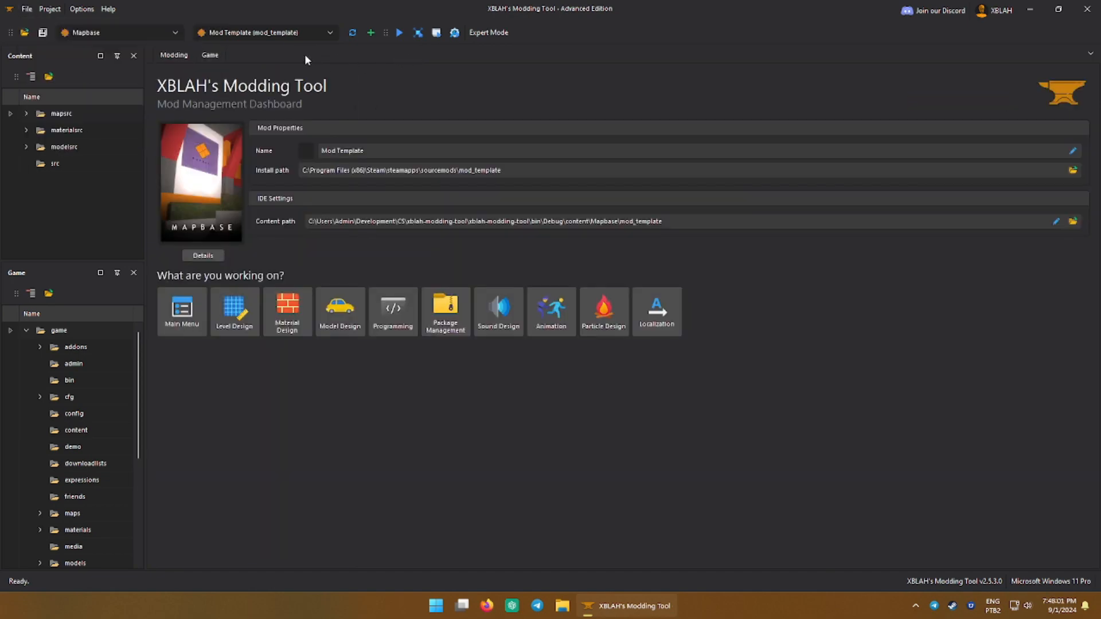
click(235, 309)
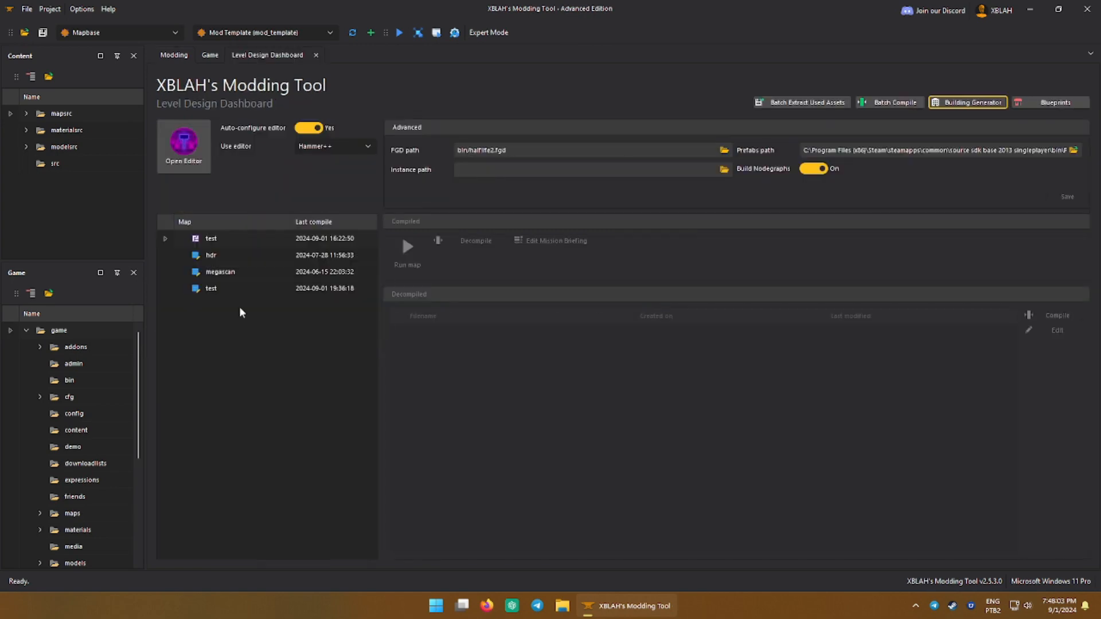
click(183, 144)
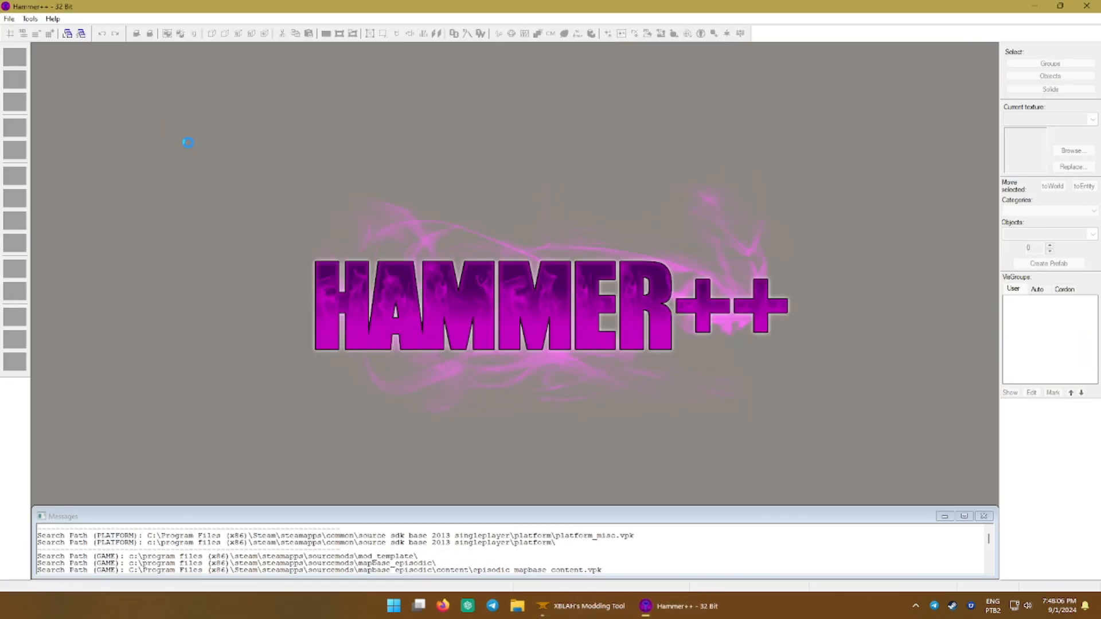
- Open the recent map test.vmf in Hammer++ and inspect its grass ground in the camera view
click(10, 19)
mouse_move(89, 63)
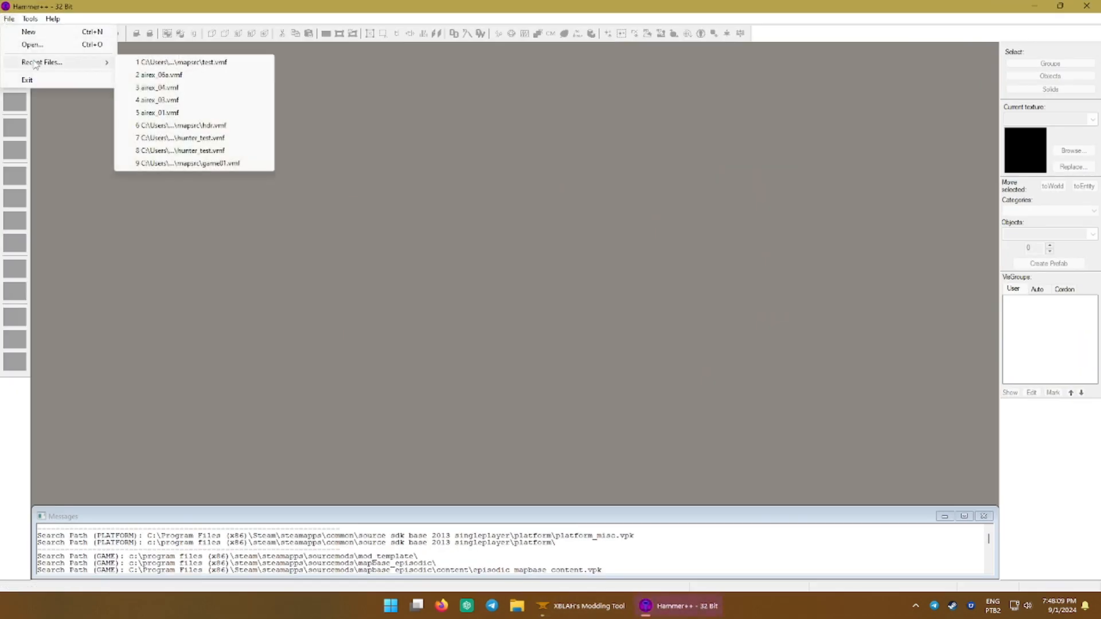
click(159, 62)
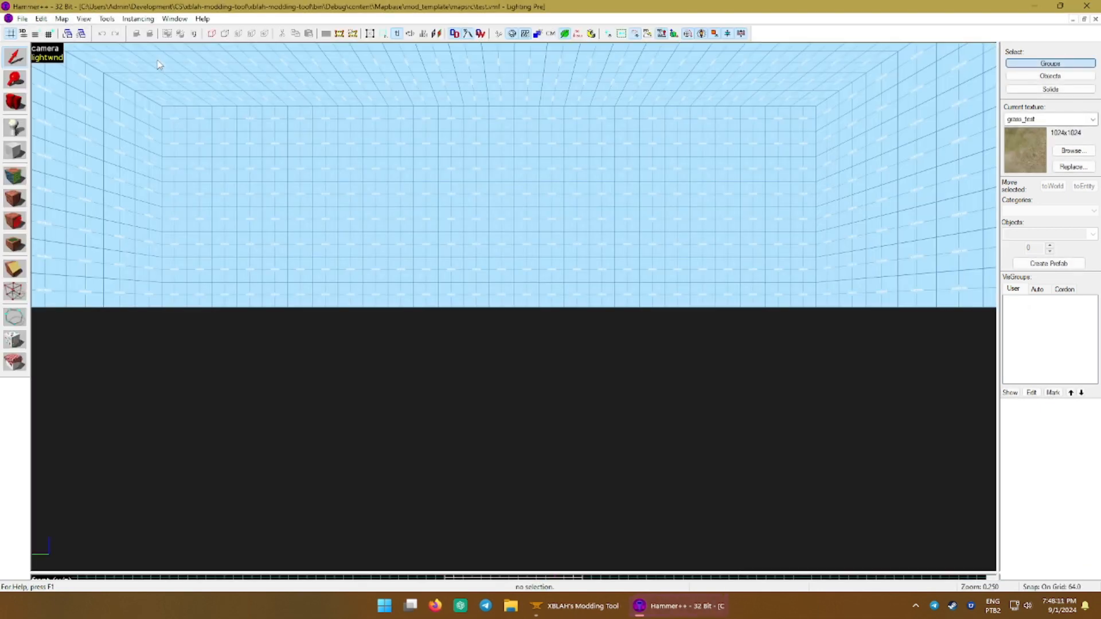
key(z)
key(s)
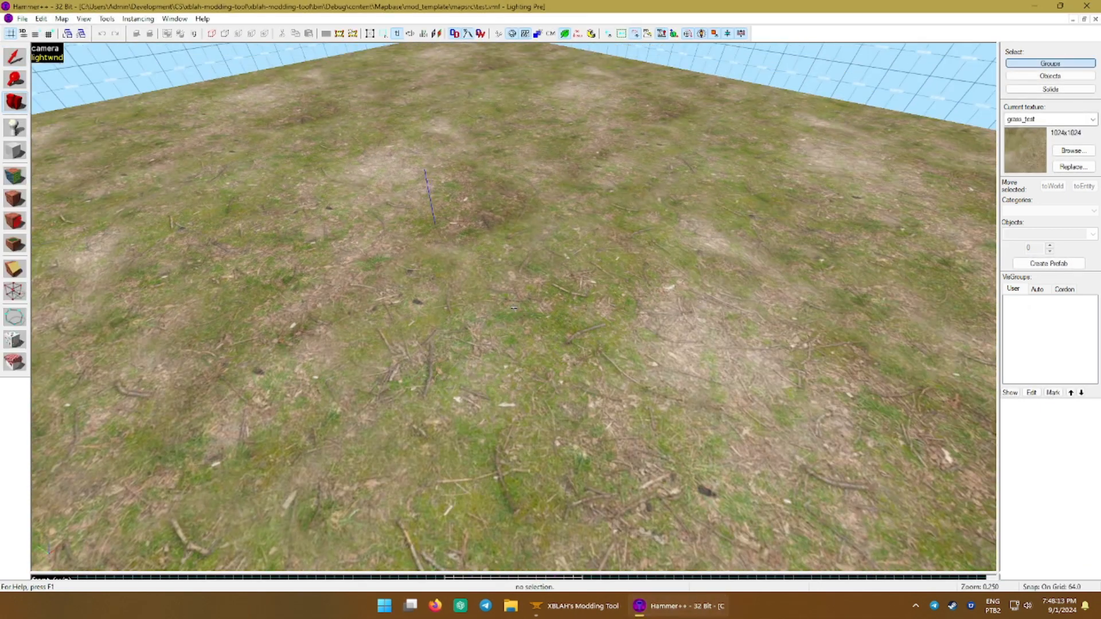
key(z)
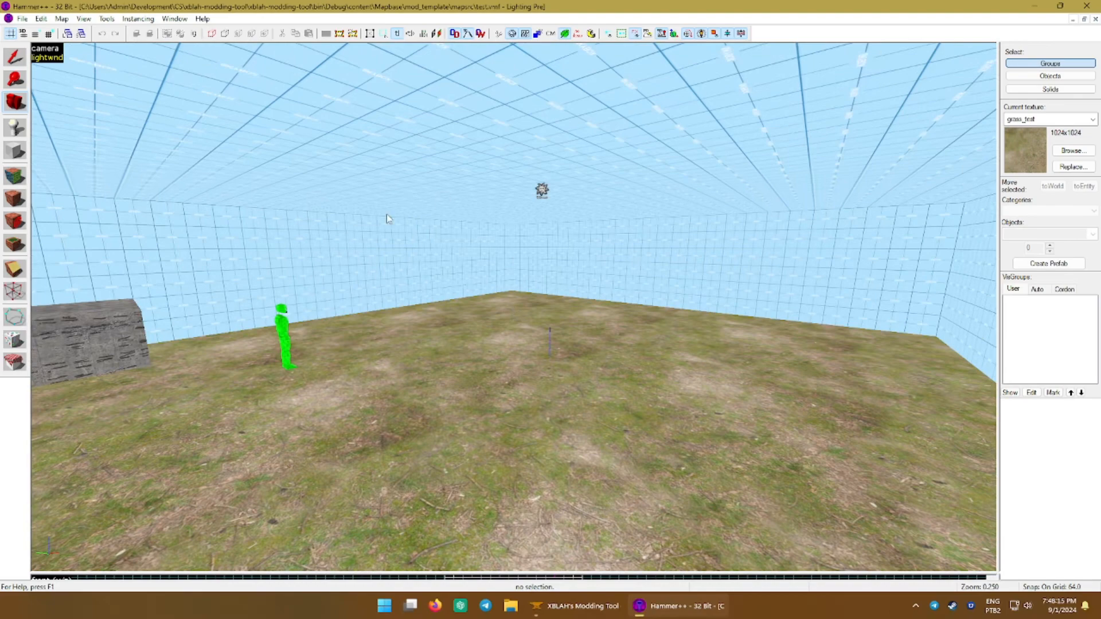
- Set the Detail vbsp file in the map properties to mydetails.vbsp
click(61, 18)
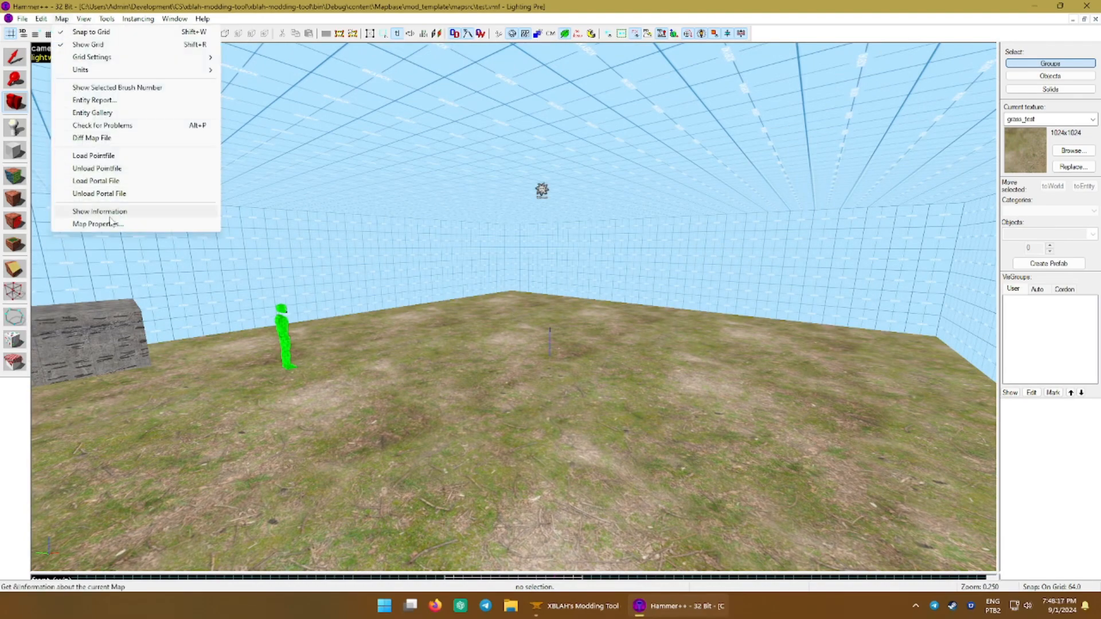
click(112, 224)
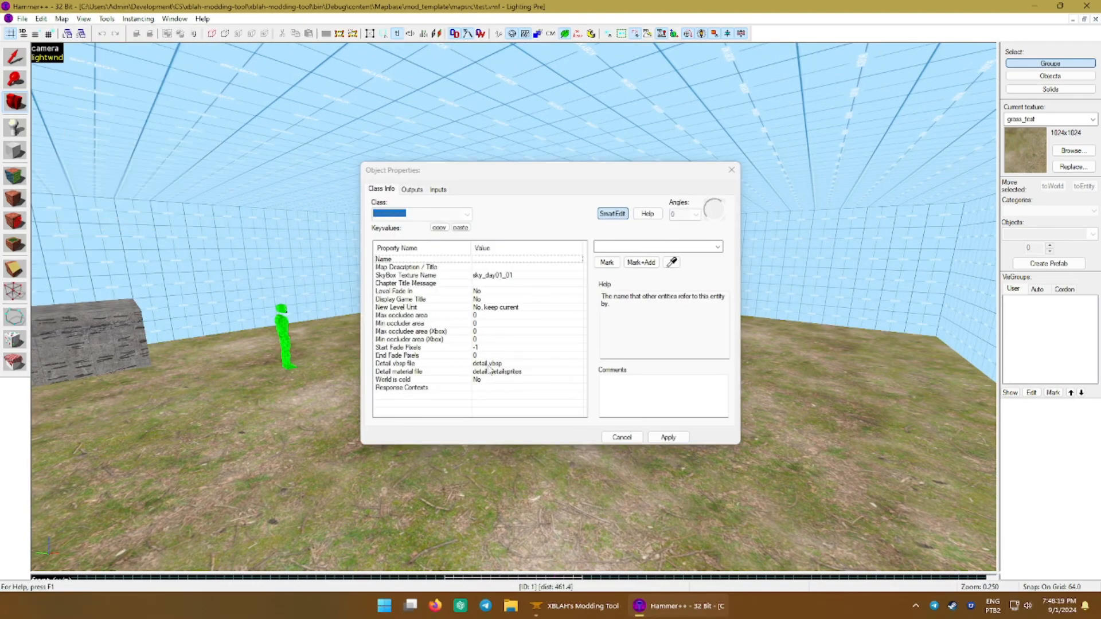
click(489, 365)
double_click(611, 250)
text(mydetails.vbsp)
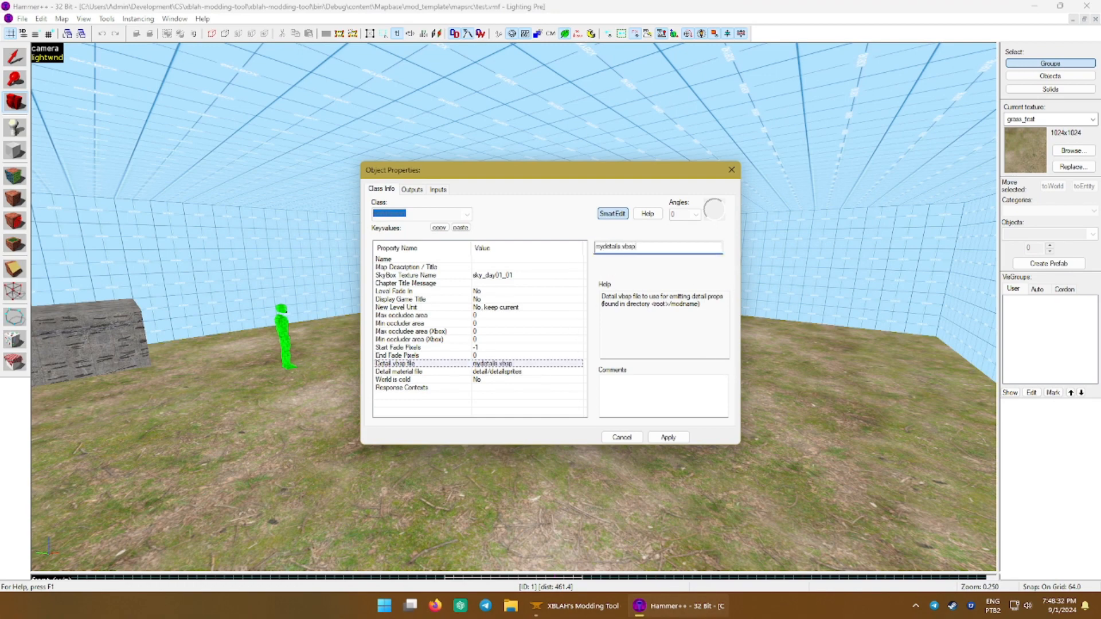
key(Return)
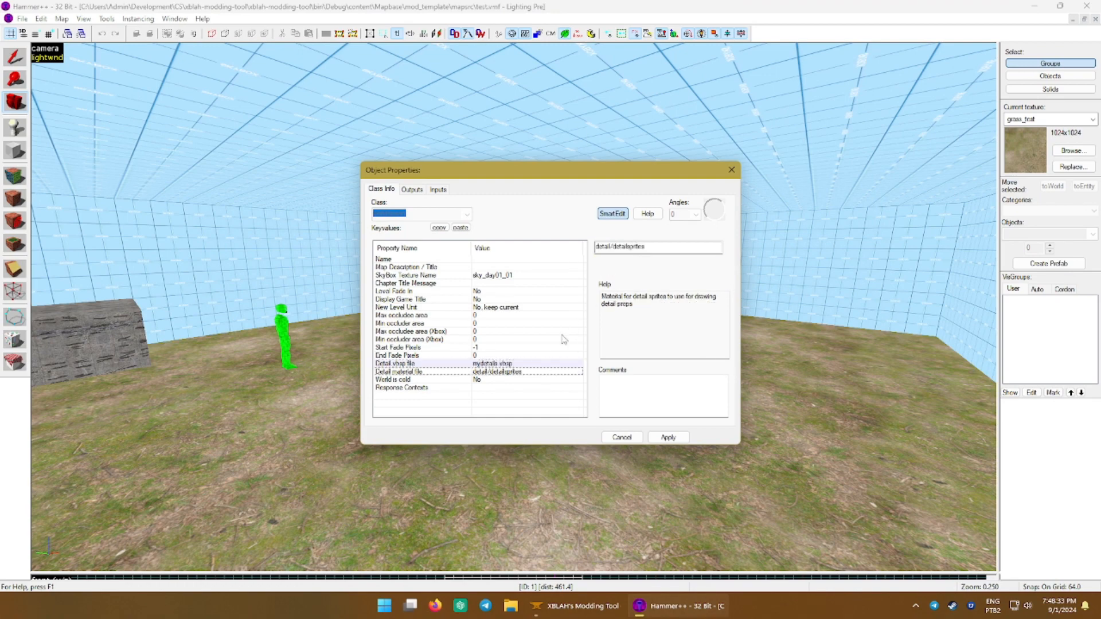
- Set the Detail material file to detail/spritesheet, apply the map properties and close them
double_click(622, 246)
text(s)
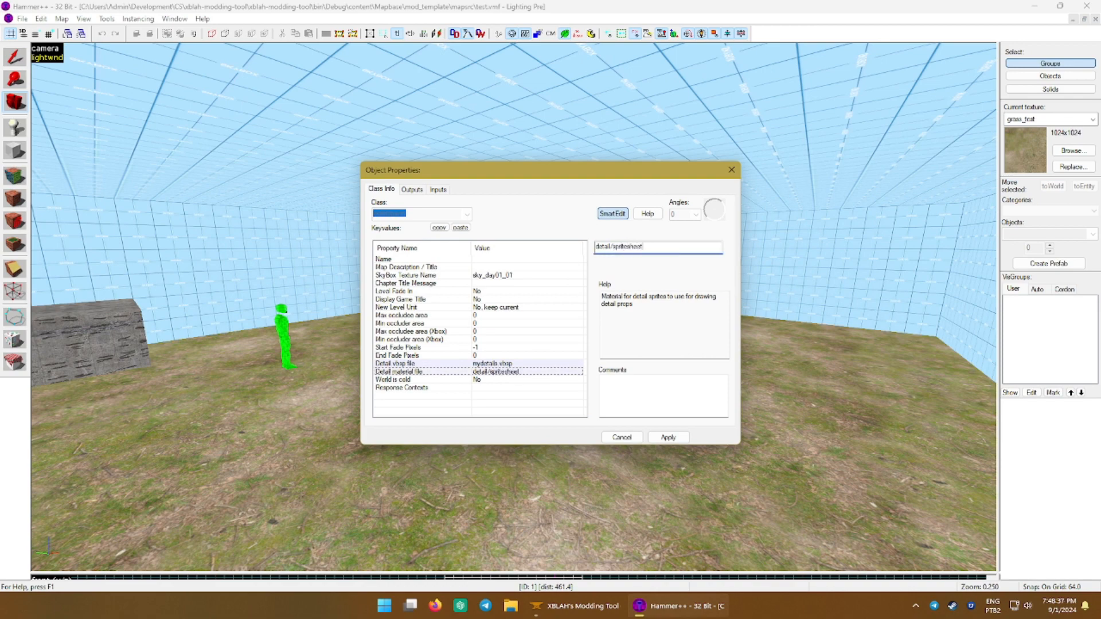
click(667, 437)
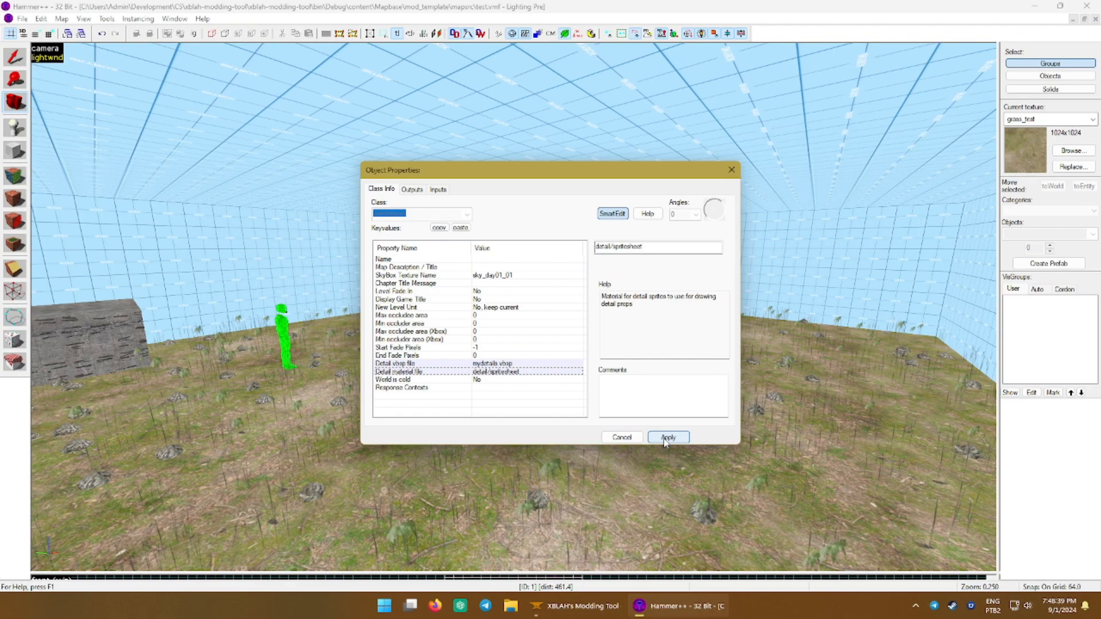
click(731, 170)
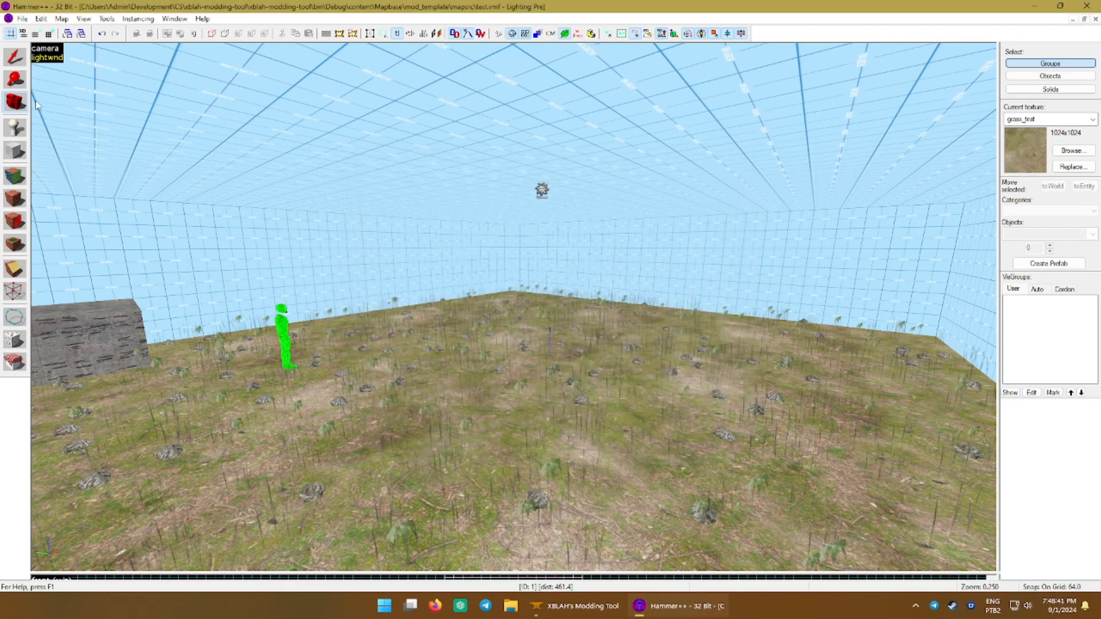
- Save the map and compile it with the LDR + HDR Full Compile configuration
key(z)
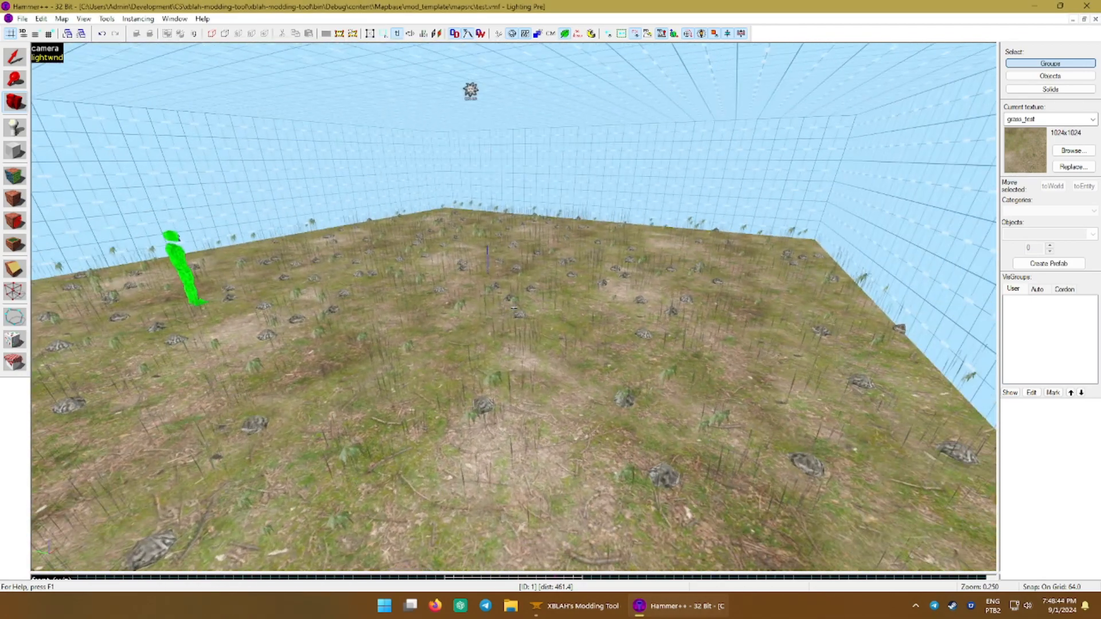
key(z)
click(19, 19)
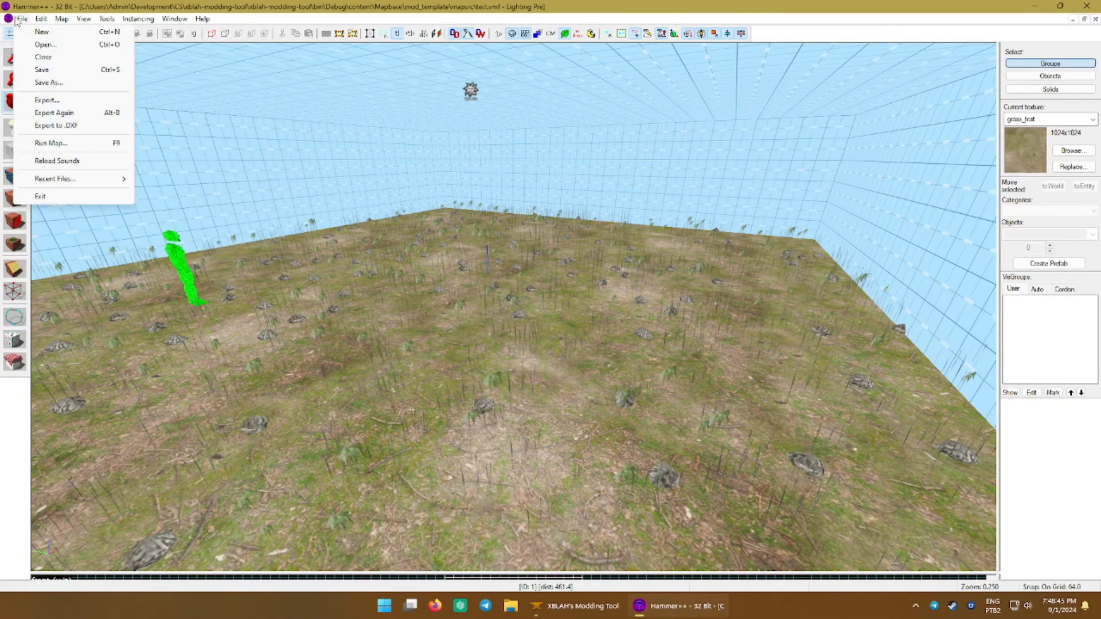
click(53, 71)
click(22, 20)
click(57, 143)
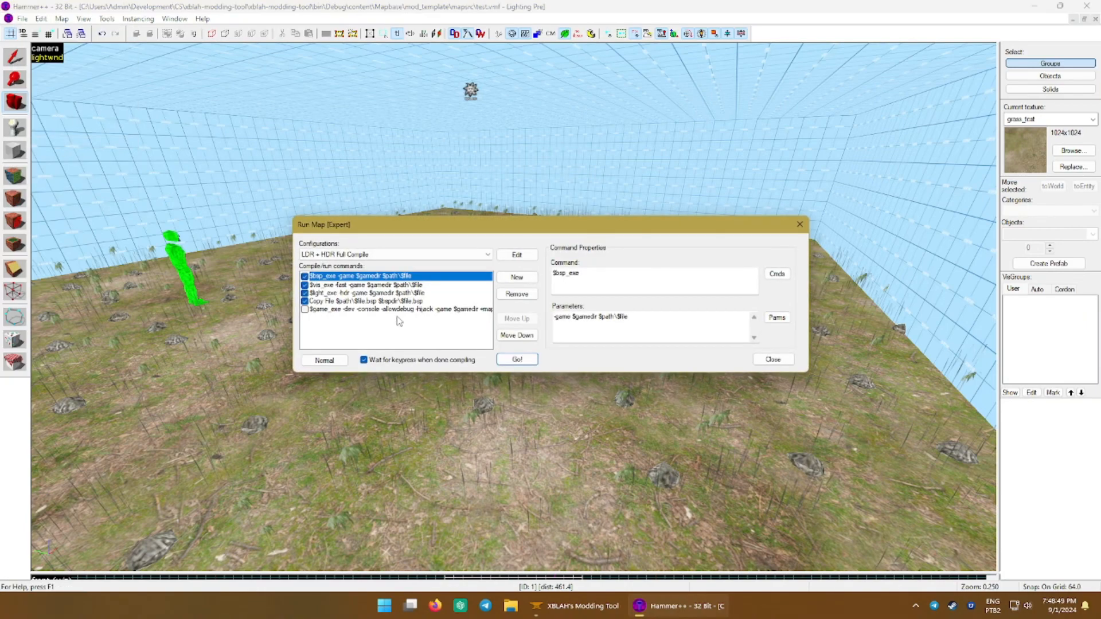
click(515, 360)
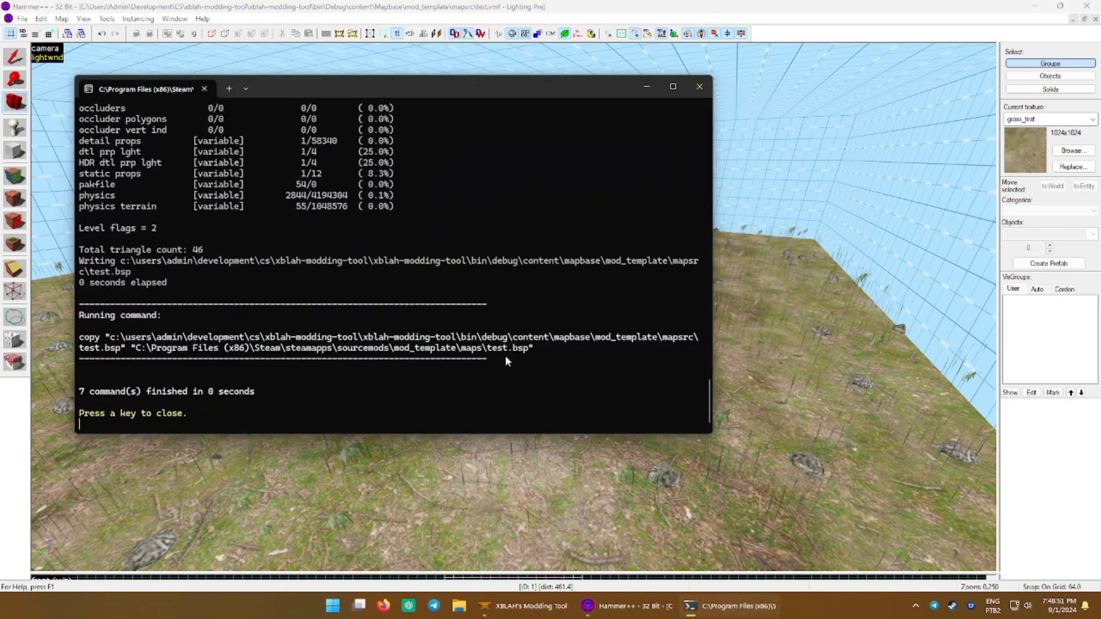
- Switch to XBLAH's Modding Tool, run the mod and load the map test to inspect its grass details in game
click(544, 613)
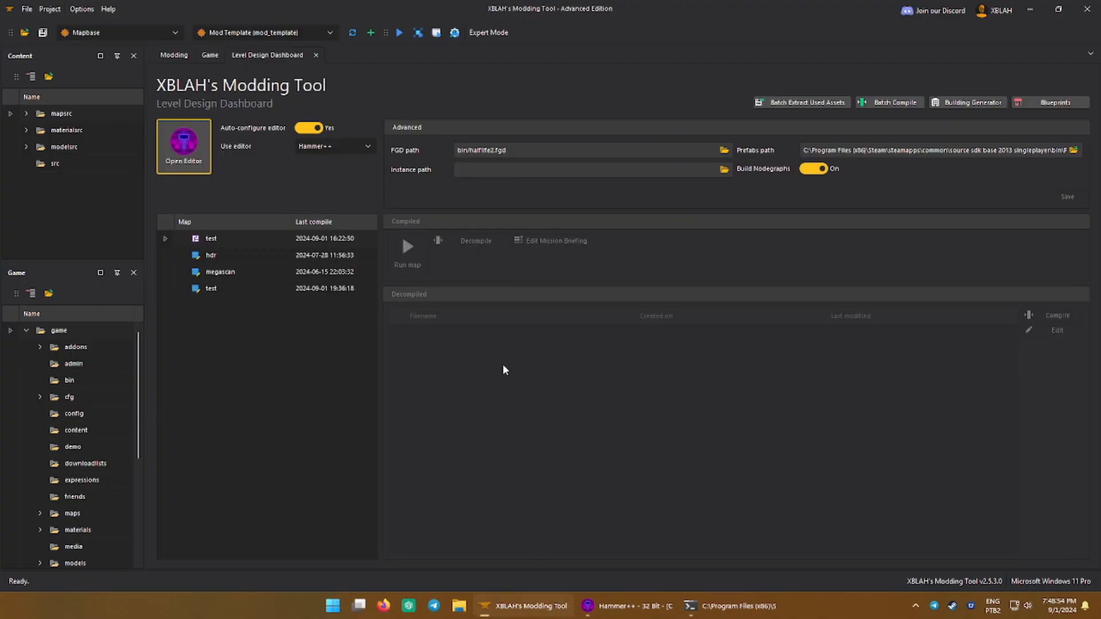
click(434, 35)
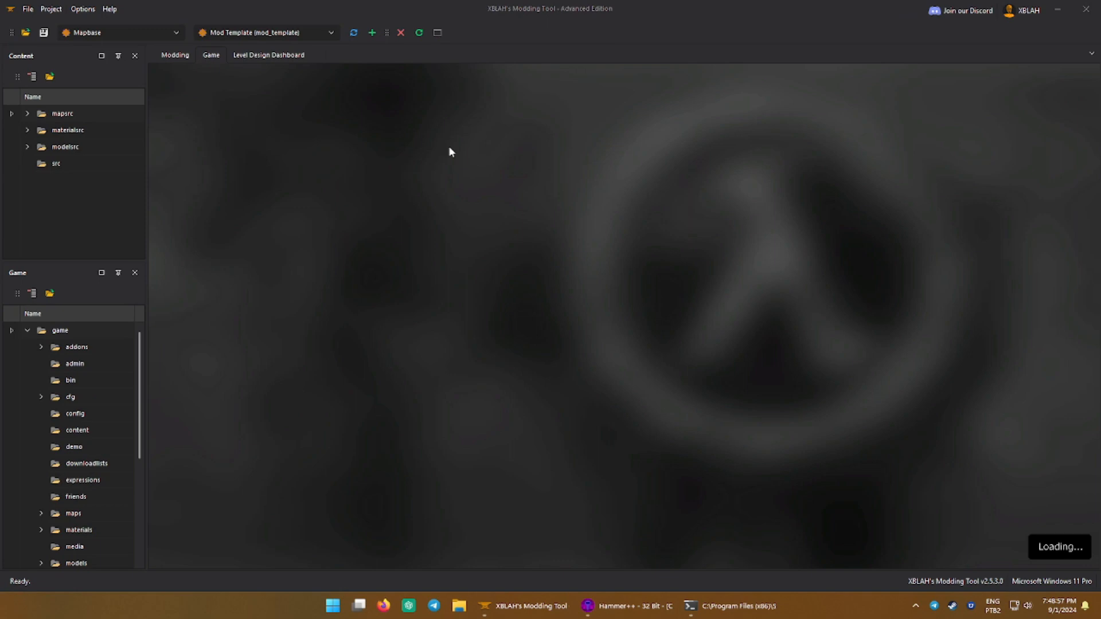
text(map test)
key(Return)
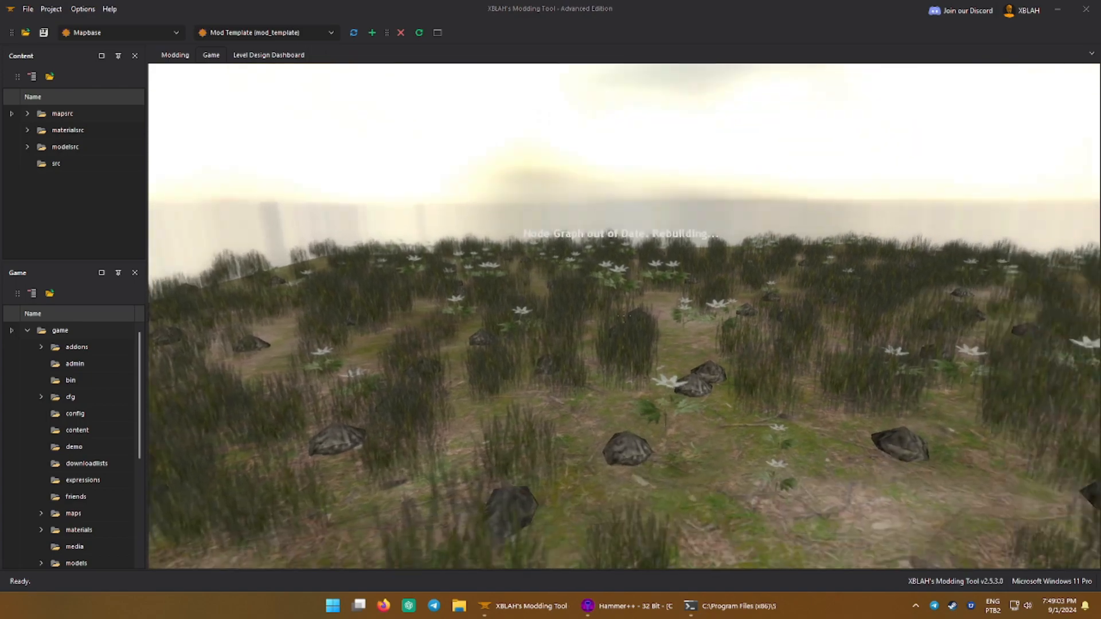
key(w)
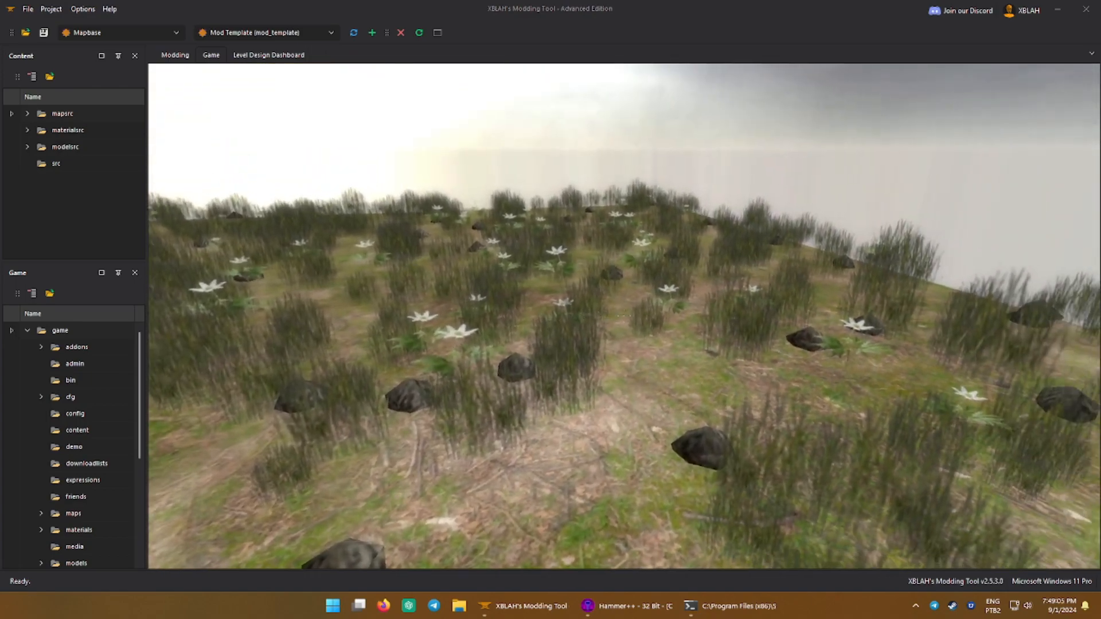
key(w)
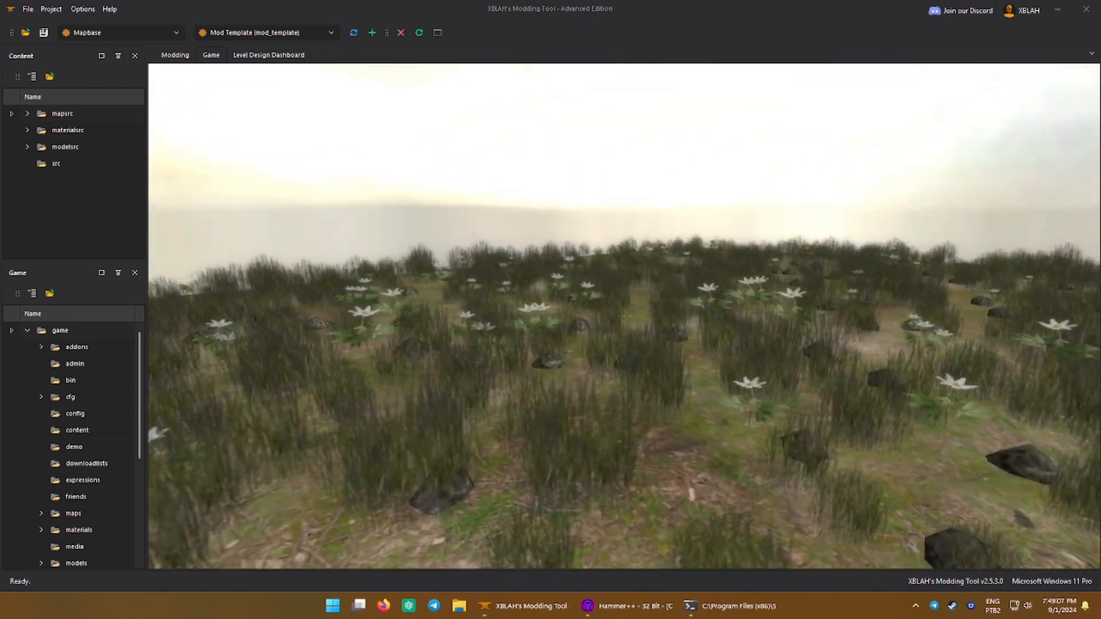
key(w)
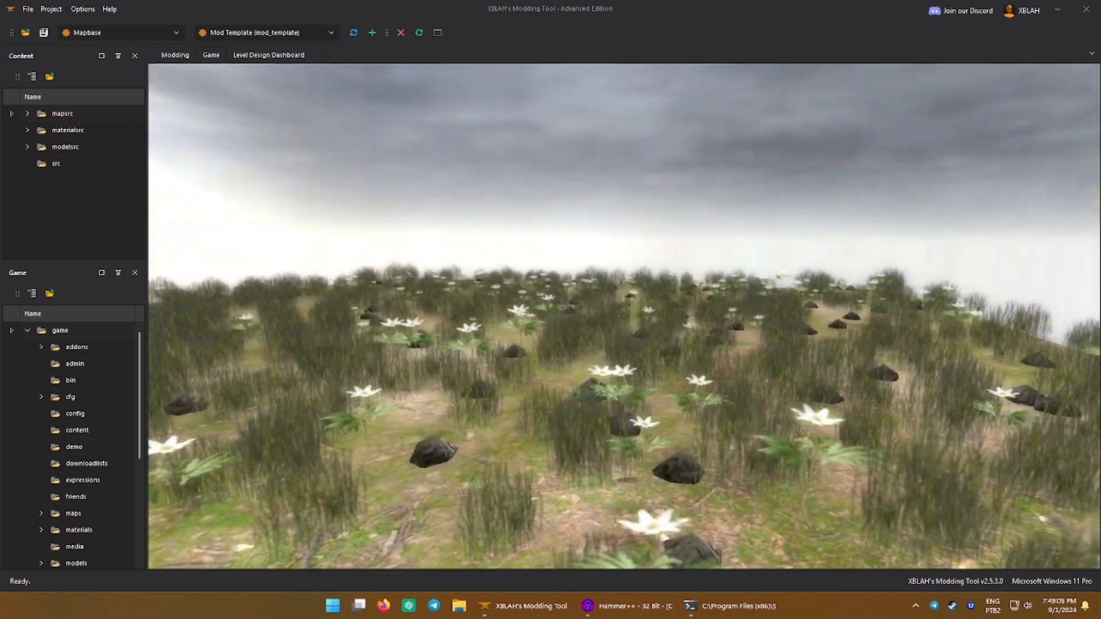